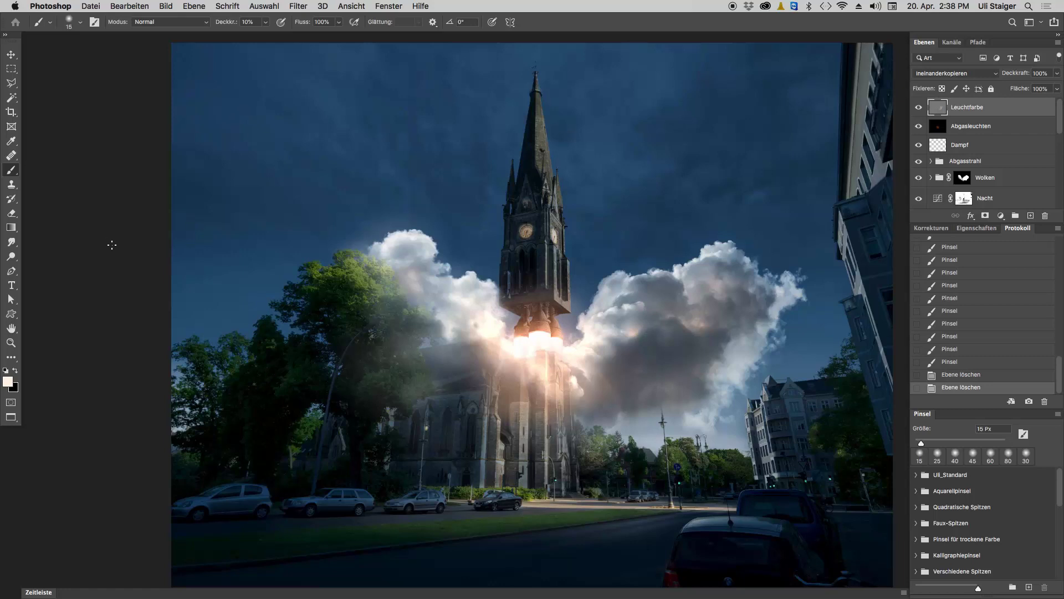
- Zoom in on the rocket nozzles, then fit the whole image on screen
key("z")
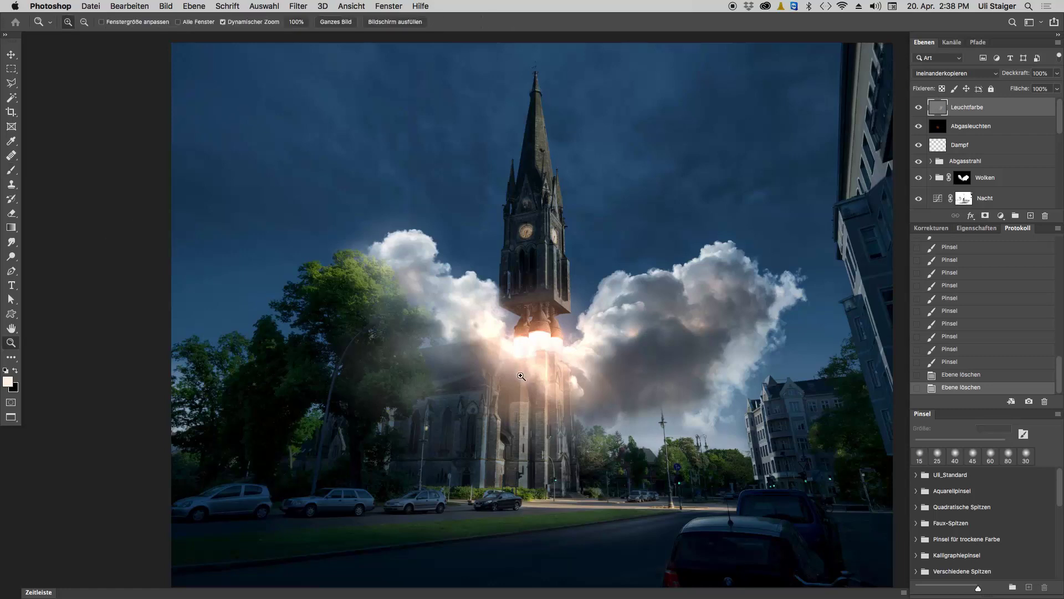
left_click_drag(541, 339, 570, 342)
key("super+0")
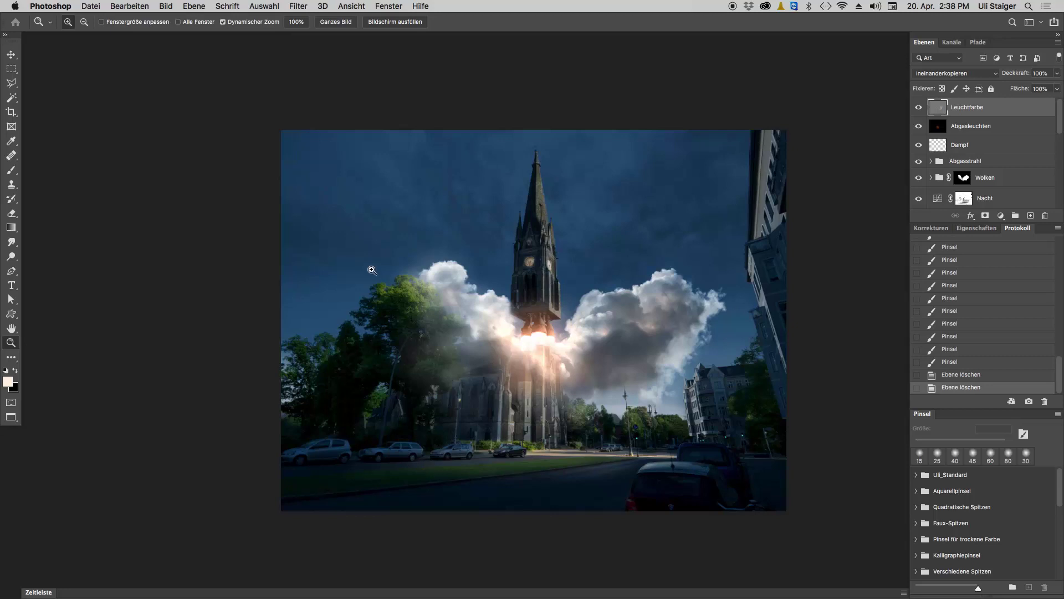
- Add a new 50% grey-filled layer in Strahlendes Licht blend mode
left_click(196, 7)
mouse_move(197, 19)
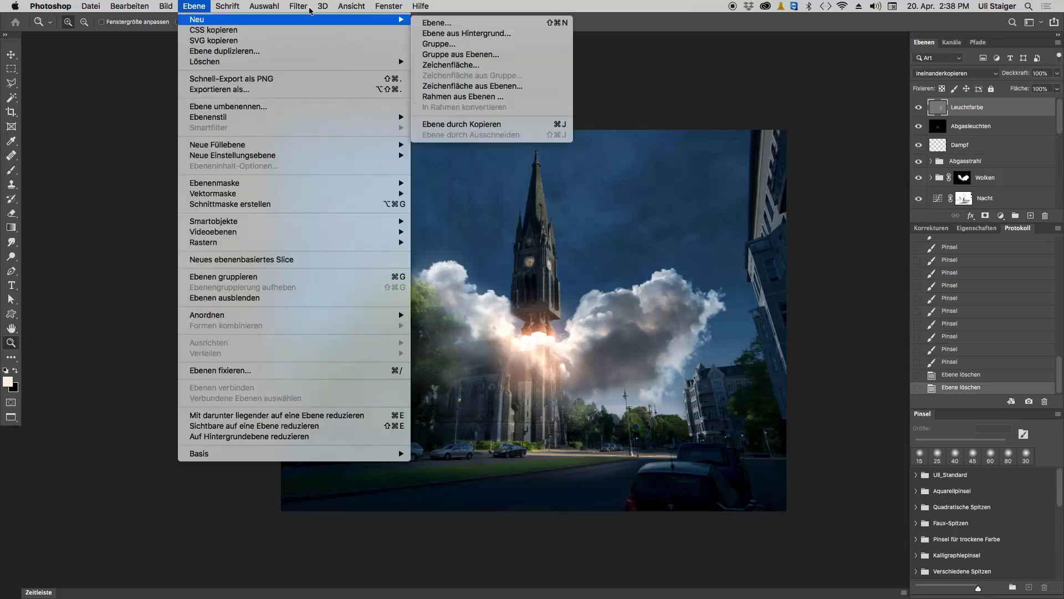
left_click(426, 23)
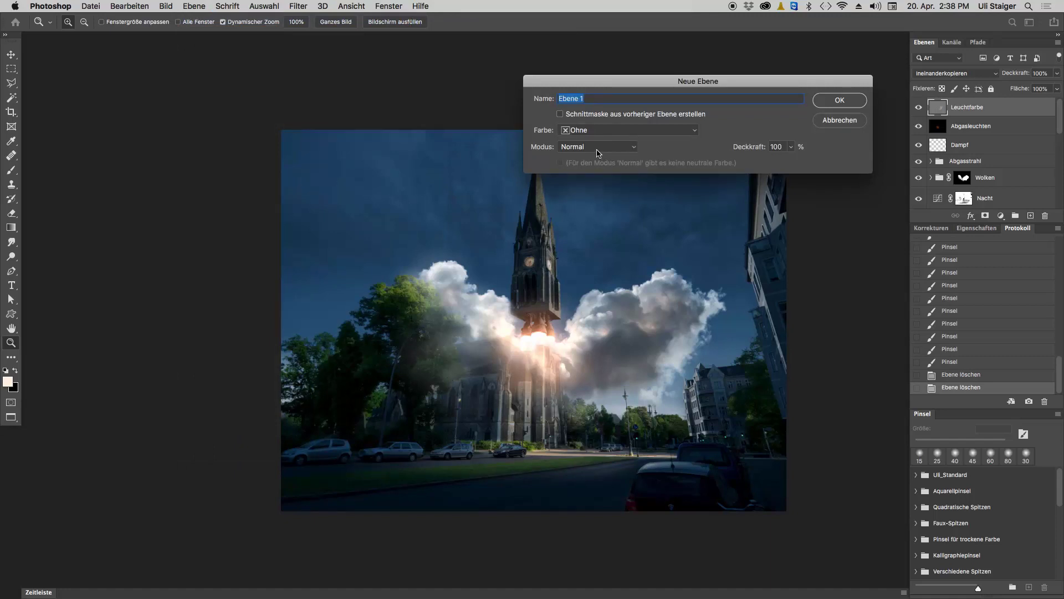
left_click(598, 151)
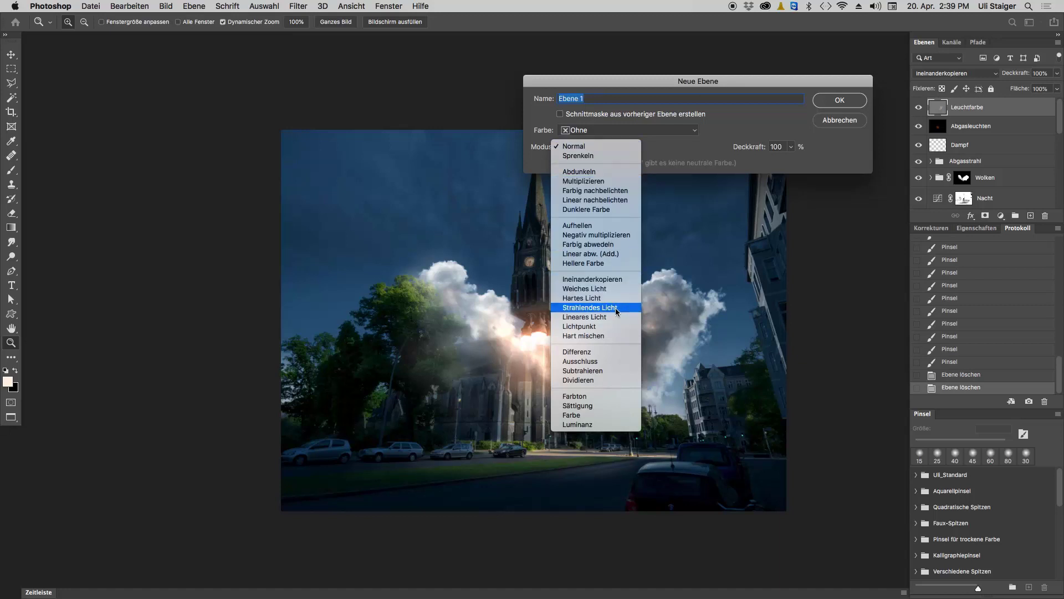
left_click(618, 308)
left_click(560, 164)
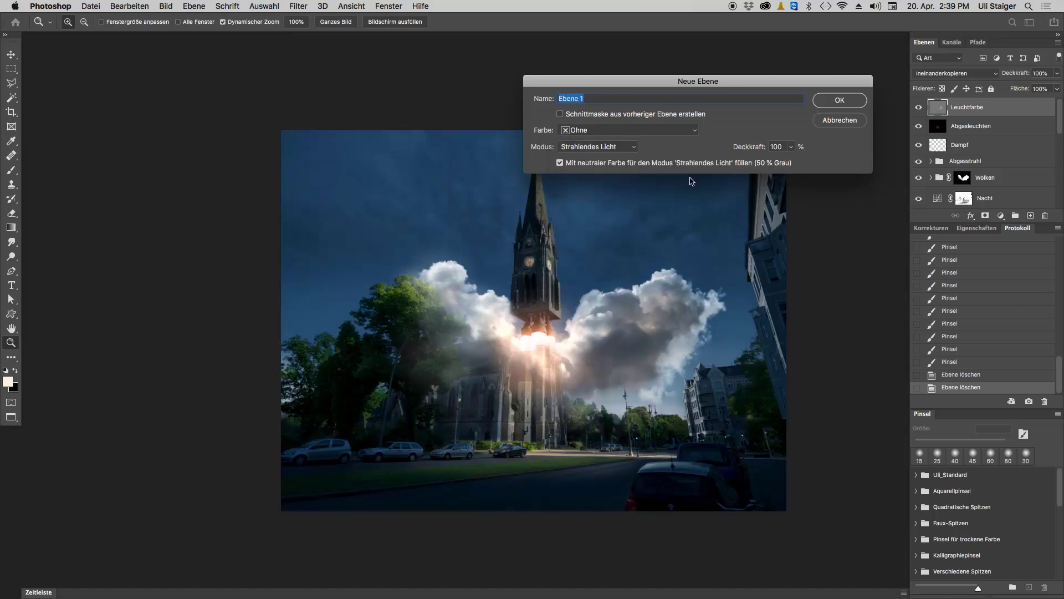
left_click(829, 101)
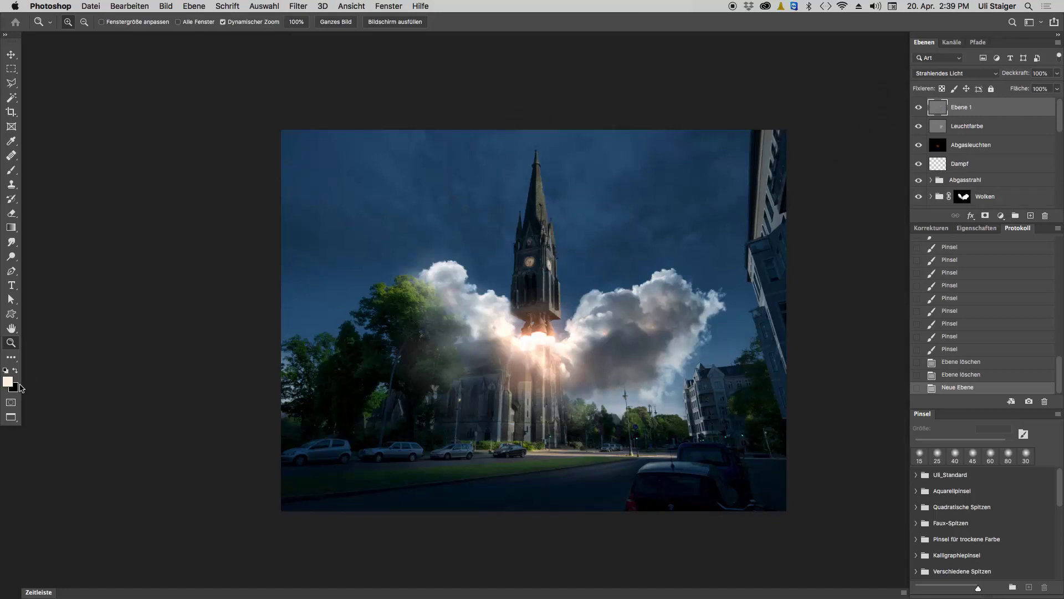
left_click(7, 382)
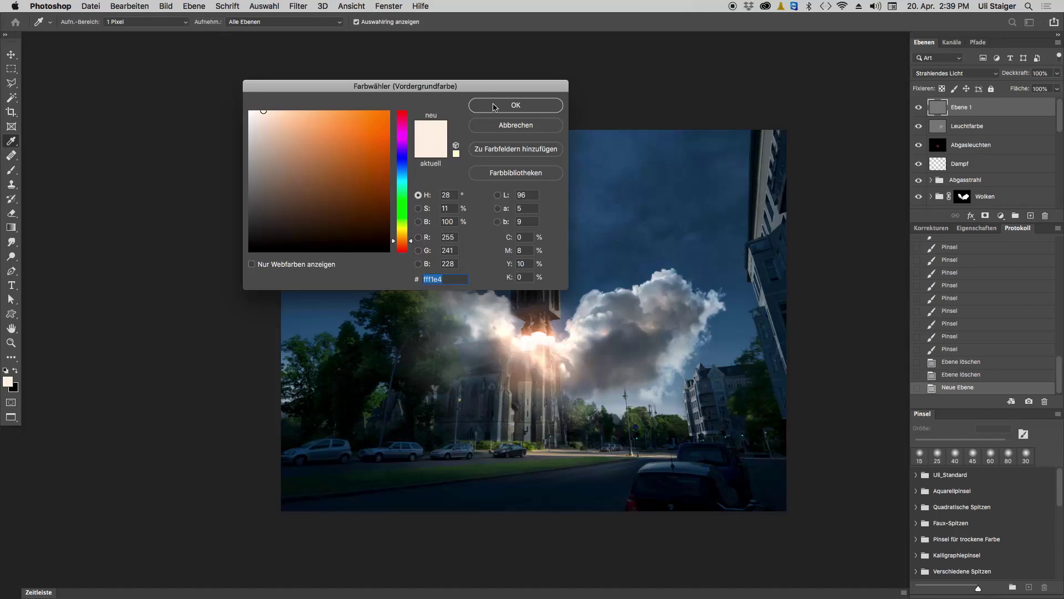
- Confirm #fff1e4 as the foreground colour and zoom into the composite
left_click(491, 106)
key("z")
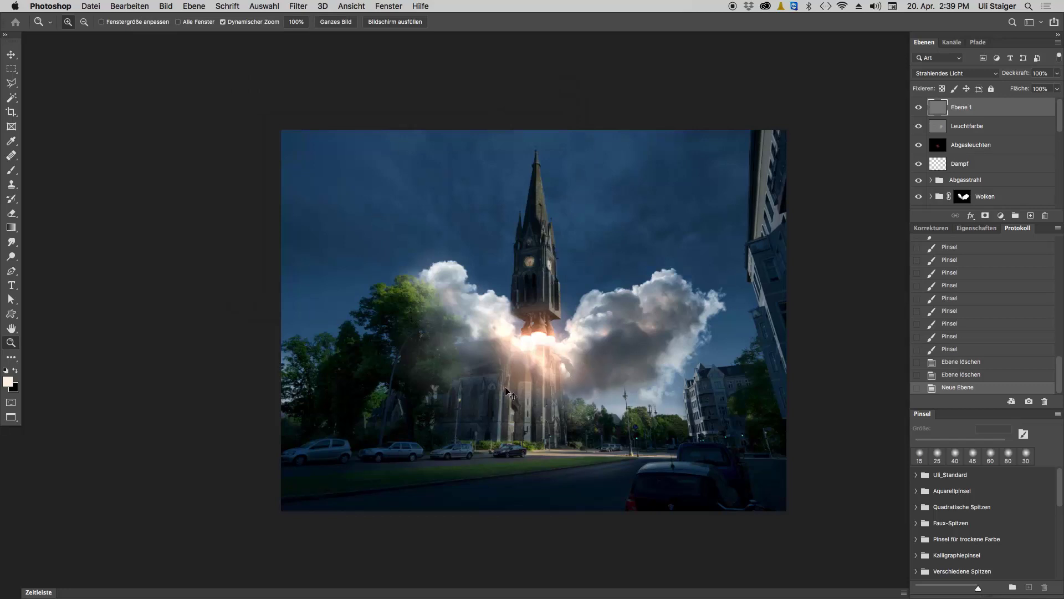
mouse_move(508, 391)
left_mouse_down()
mouse_move(521, 391)
mouse_move(386, 335)
left_mouse_up()
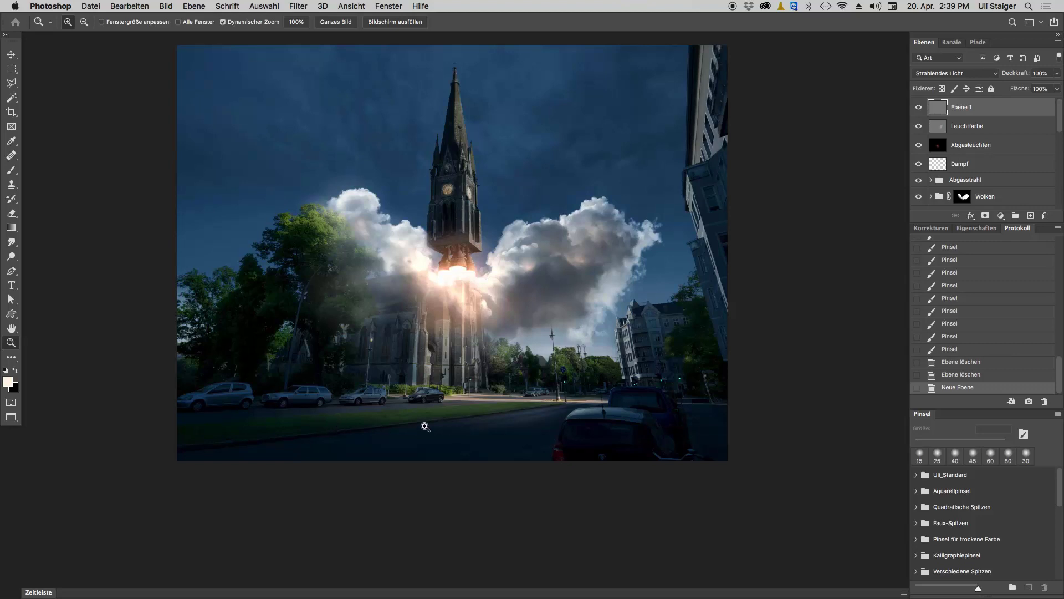
- Rename Ebene 1 to Bodenlicht and set up a 1100 px brush
double_click(963, 107)
type("Boden")
type("licht")
key("Return")
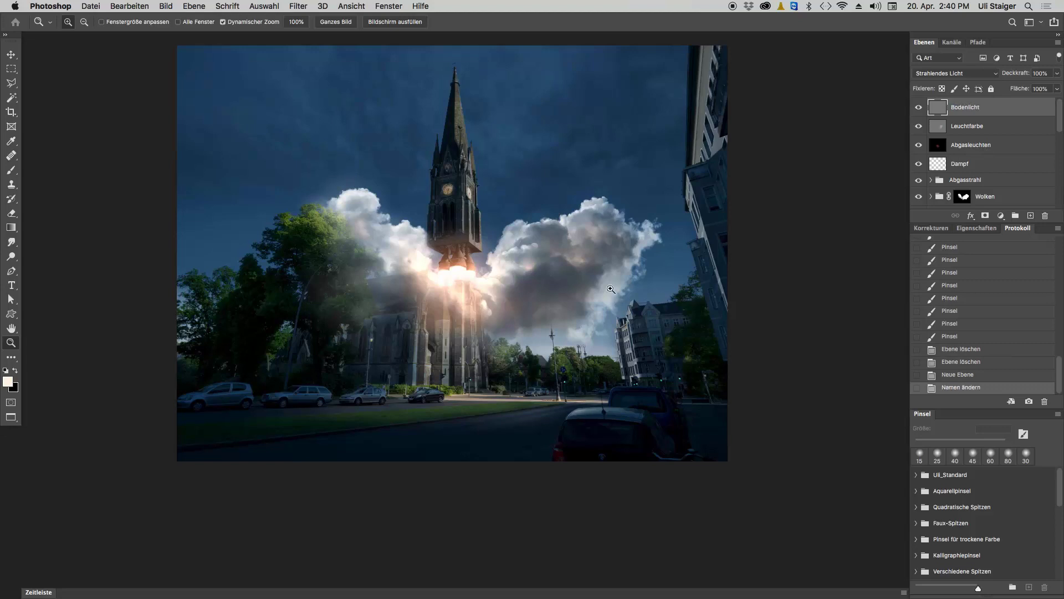
key("b")
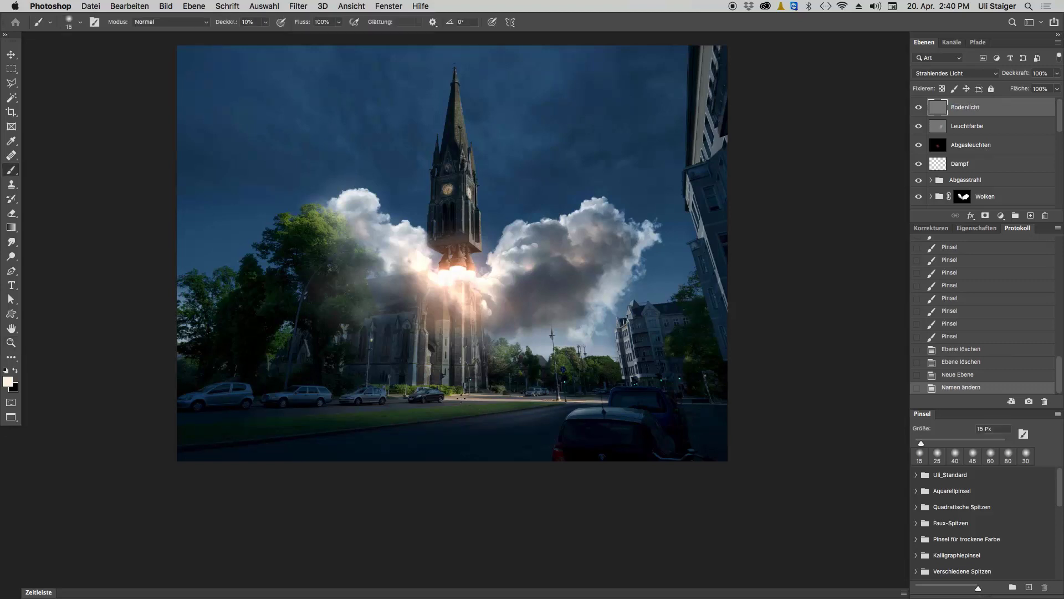
key("bracketright")
key("bracketright")
key("bracketright")
- Paint soft cream light onto the street at the church's base, resizing the brush between 300 and 800 px
mouse_move(447, 423)
left_mouse_down()
mouse_move(457, 416)
mouse_move(427, 418)
mouse_move(446, 419)
left_mouse_up()
mouse_move(452, 420)
left_mouse_down()
mouse_move(468, 420)
mouse_move(444, 419)
left_mouse_up()
mouse_move(443, 419)
left_mouse_down()
mouse_move(511, 424)
mouse_move(385, 428)
mouse_move(411, 427)
left_mouse_up()
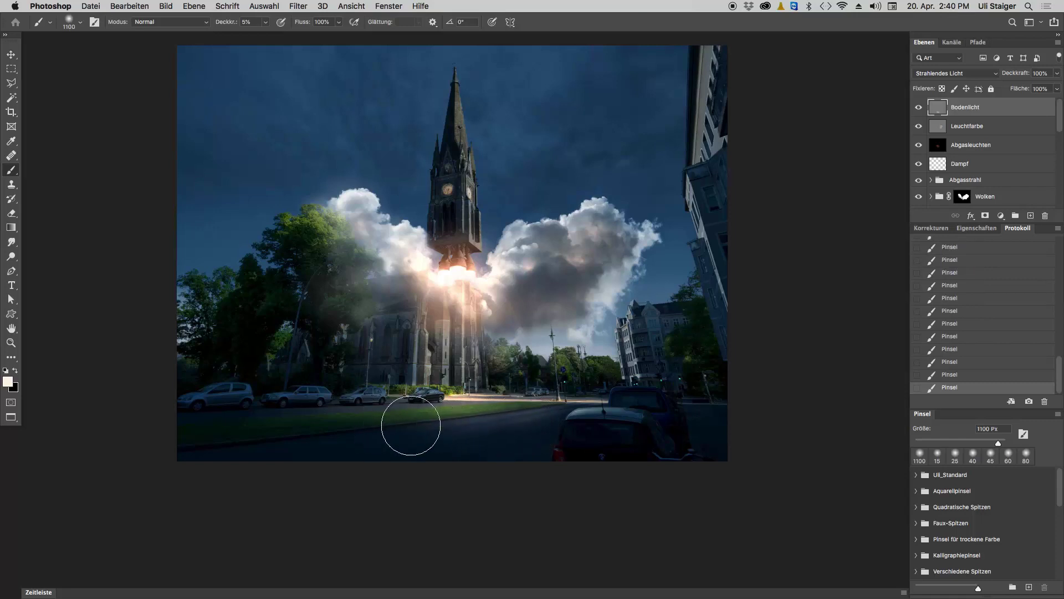
key("bracketleft")
key("bracketleft")
key("bracketleft")
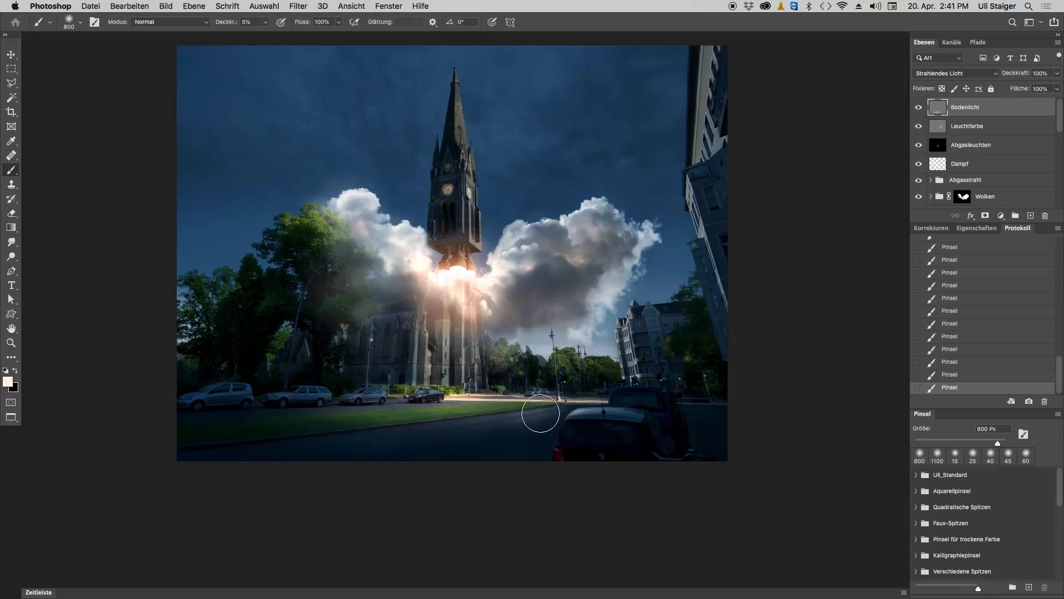
key("bracketleft")
key("bracketleft")
key("bracketleft")
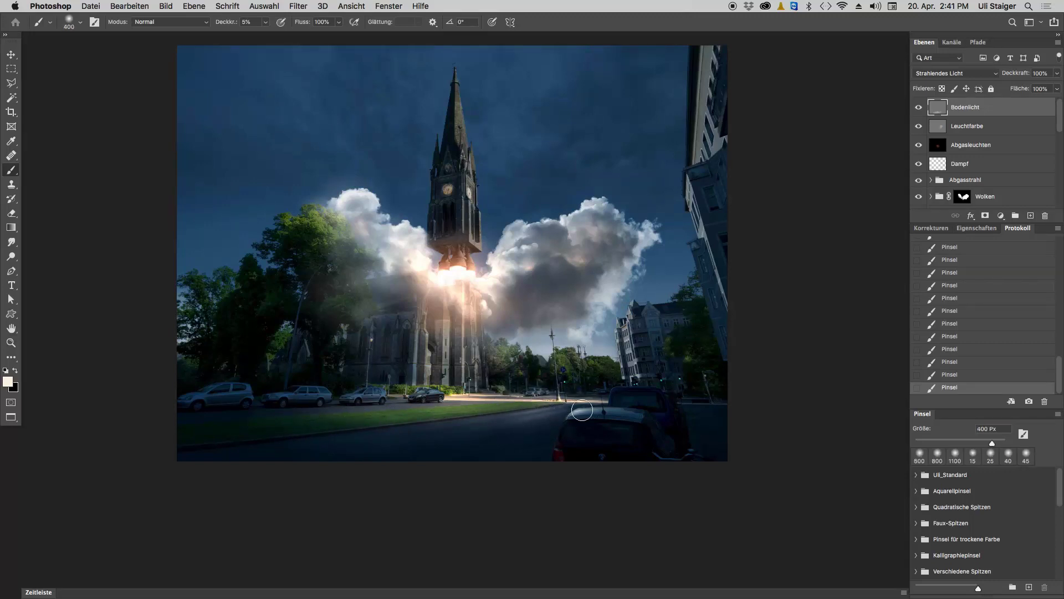
key("bracketleft")
key("bracketleft")
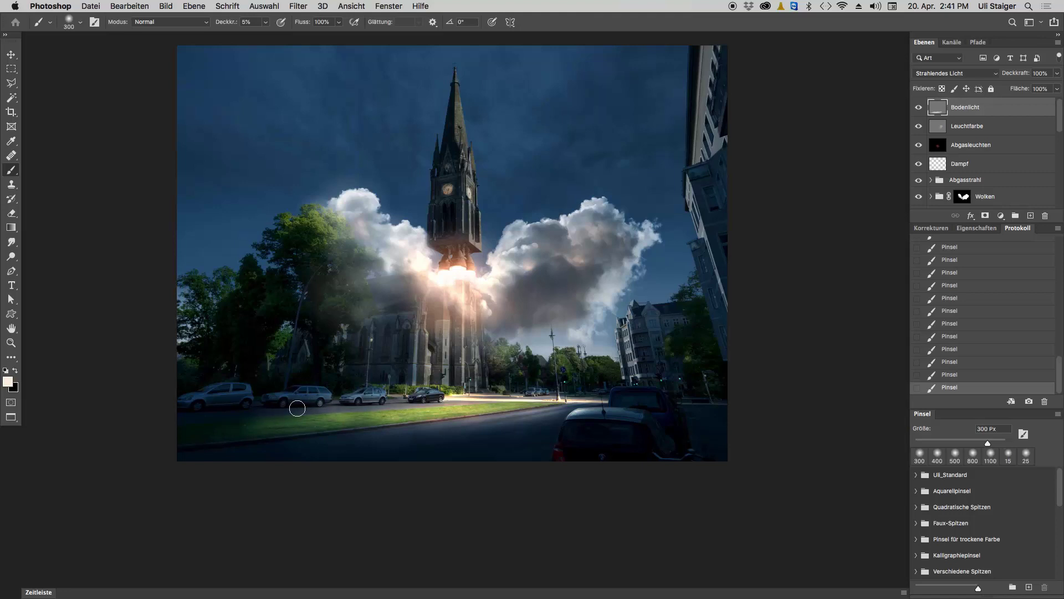
key("bracketright")
key("bracketright")
key("bracketright")
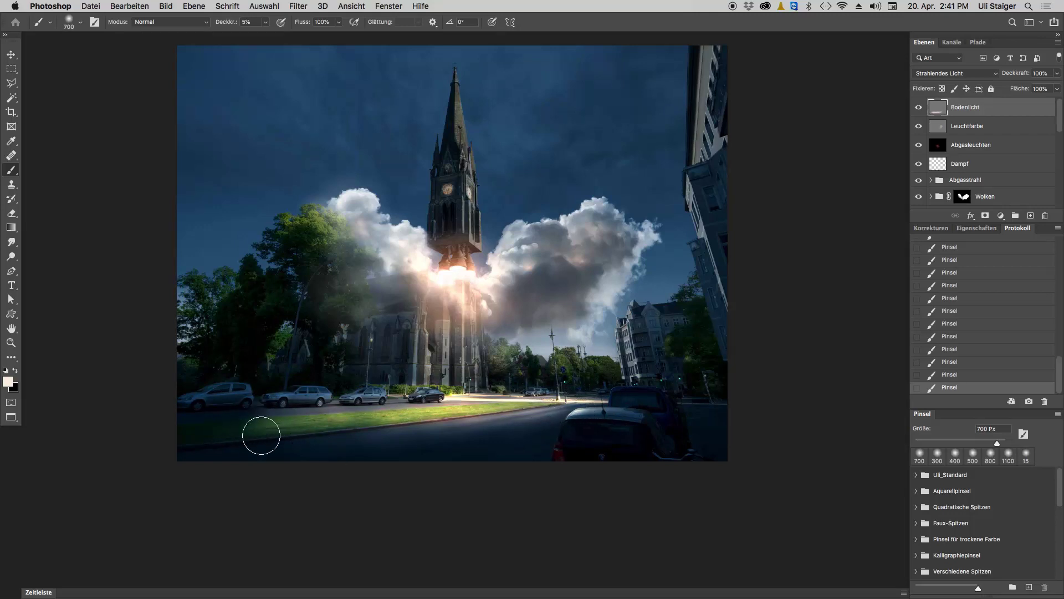
- Switch to neutral grey #808080 with a larger 20%-opacity brush, toggling Bodenlicht to compare
left_click(8, 383)
left_click(234, 178)
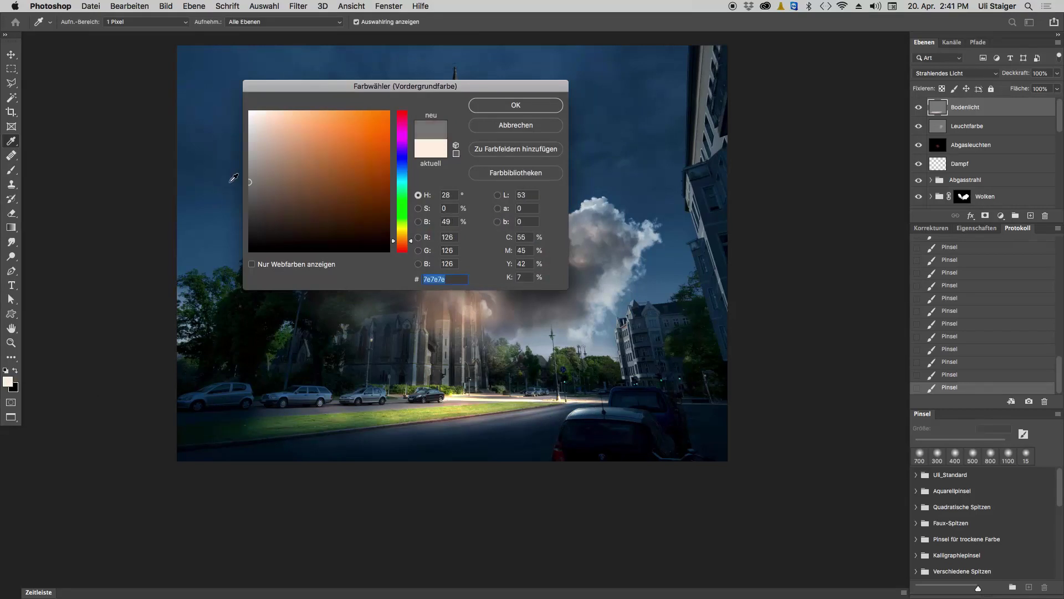
left_click(231, 179)
left_click(499, 106)
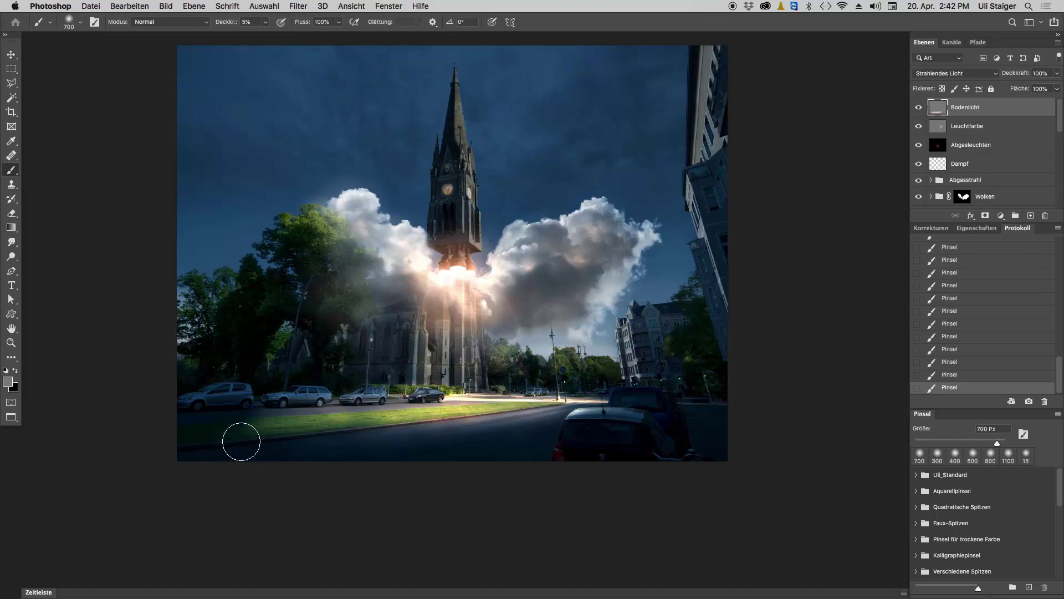
key("2")
key("bracketright")
key("bracketright")
key("bracketright")
key("bracketright")
key("bracketright")
key("bracketright")
key("bracketright")
key("bracketright")
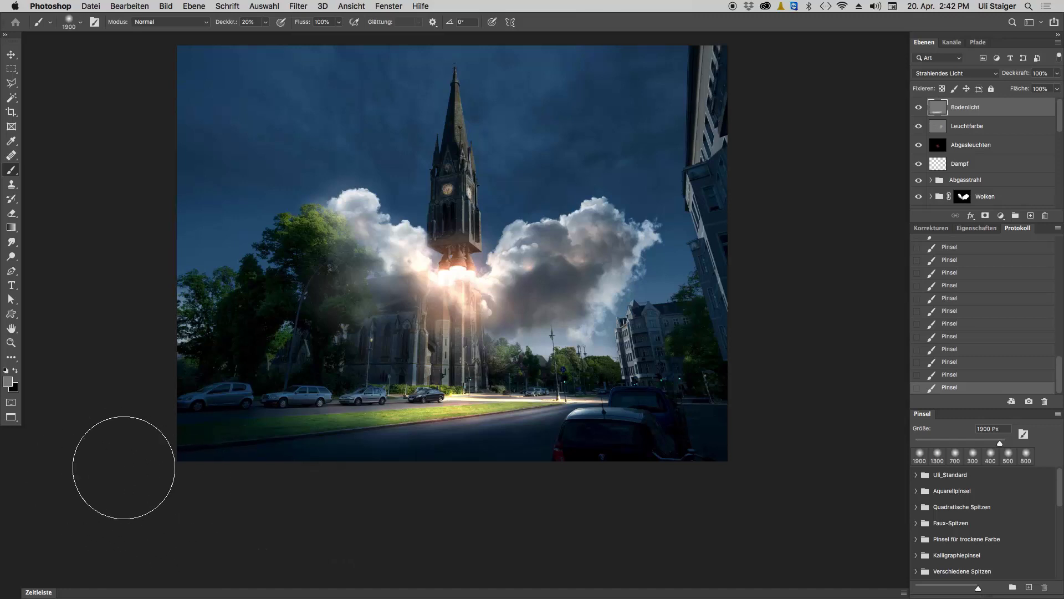
left_click(919, 107)
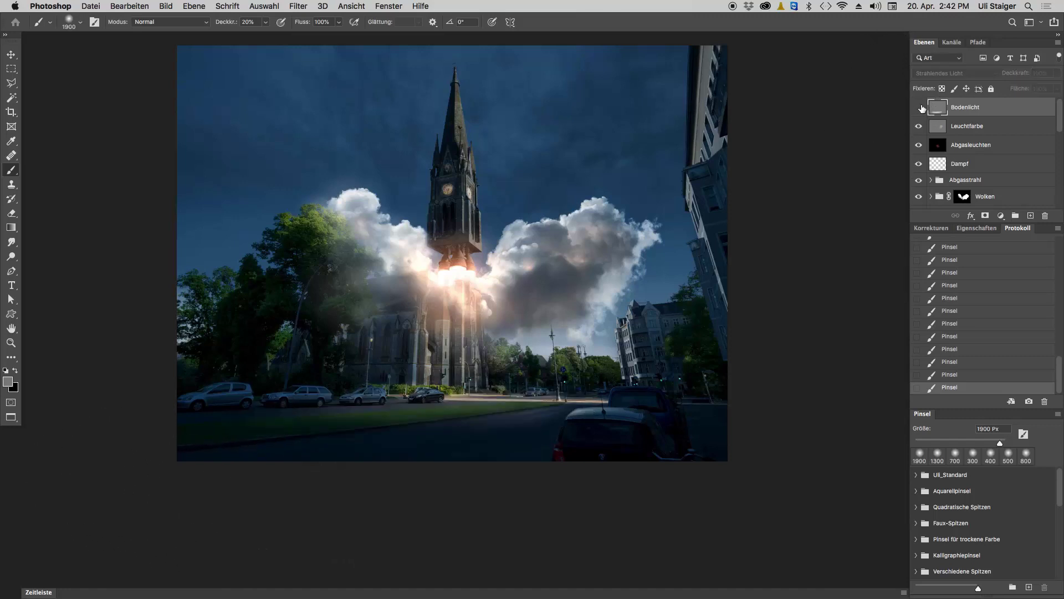
left_click(919, 108)
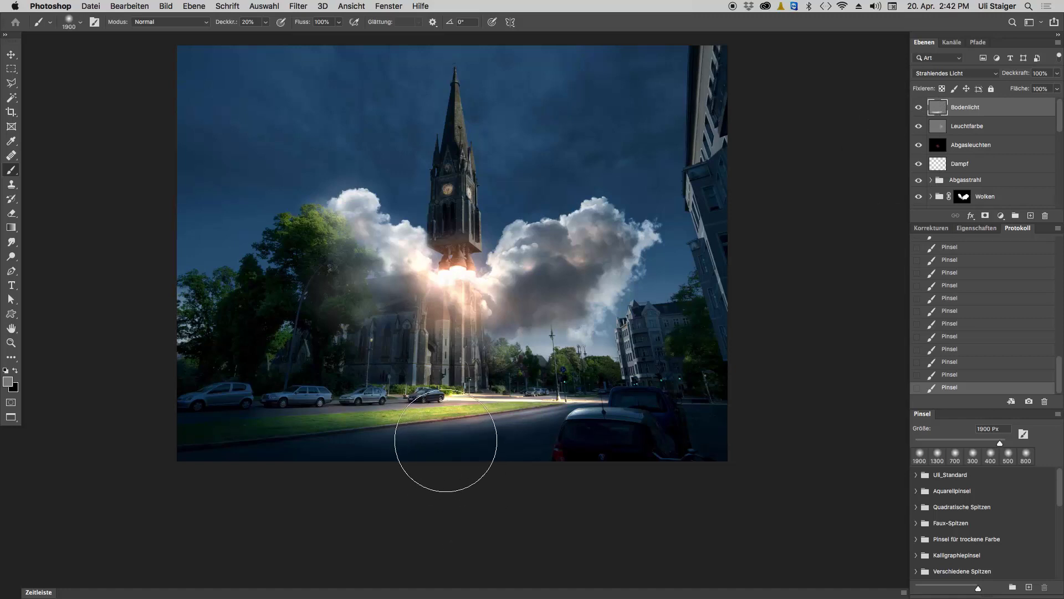
- Blur the Bodenlicht layer with a Gaussian blur of about 77 px radius
key("z")
left_click(444, 425)
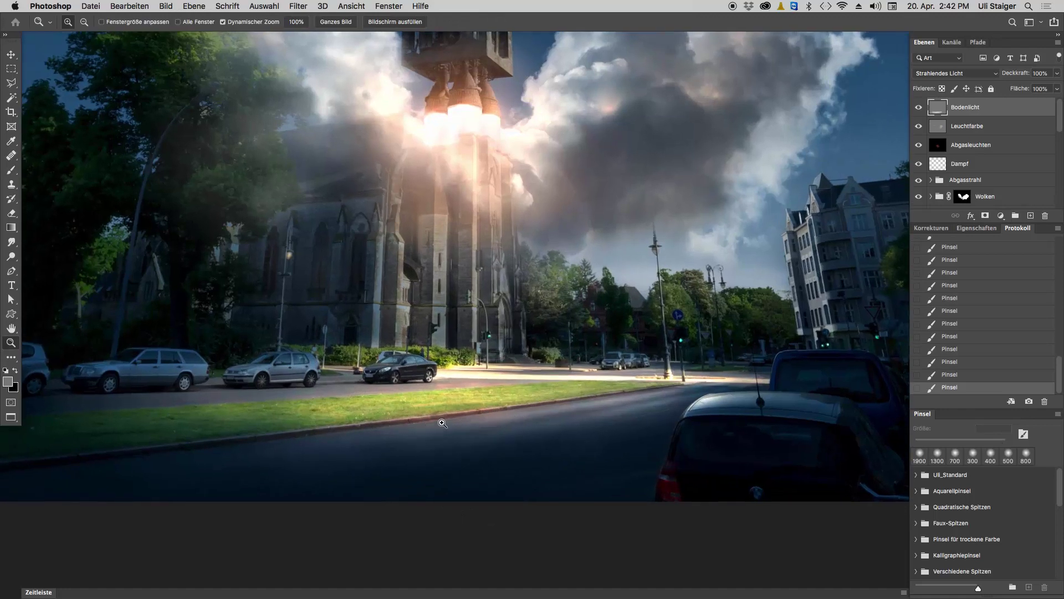
left_click_drag(499, 427, 547, 409)
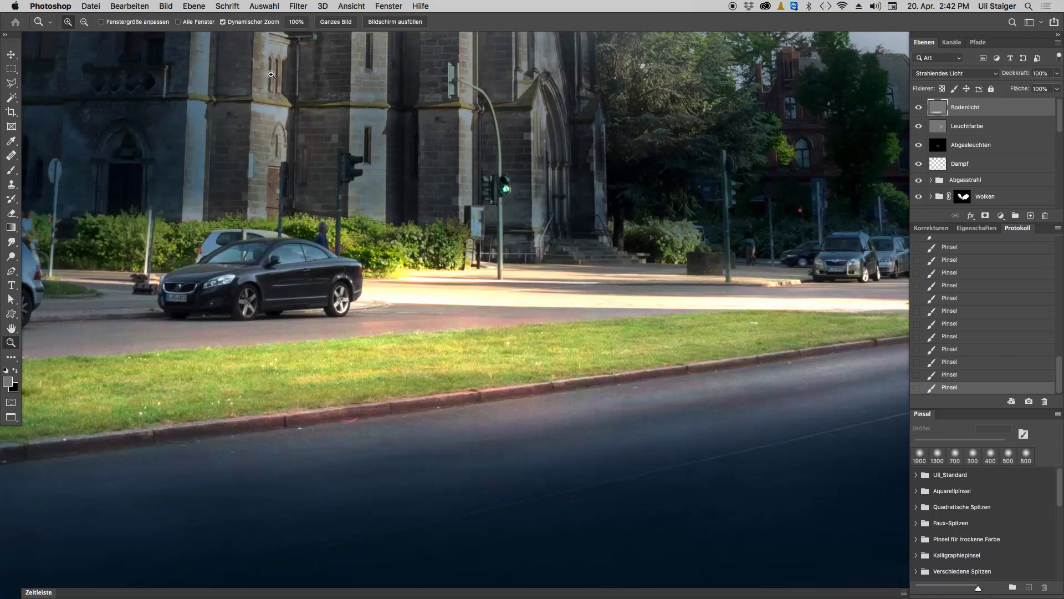
left_click(295, 7)
mouse_move(334, 222)
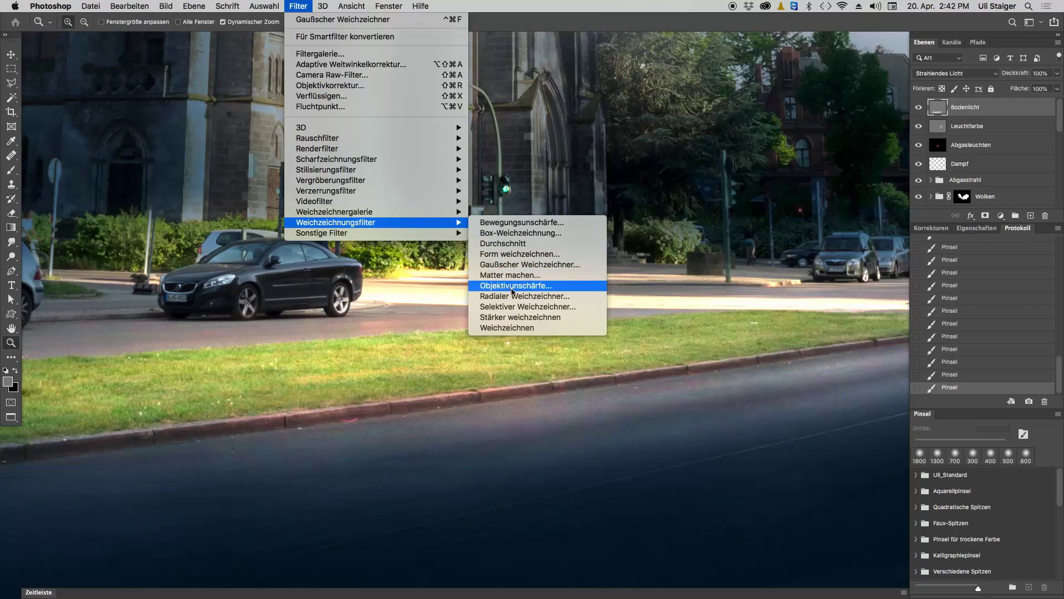
left_click(493, 265)
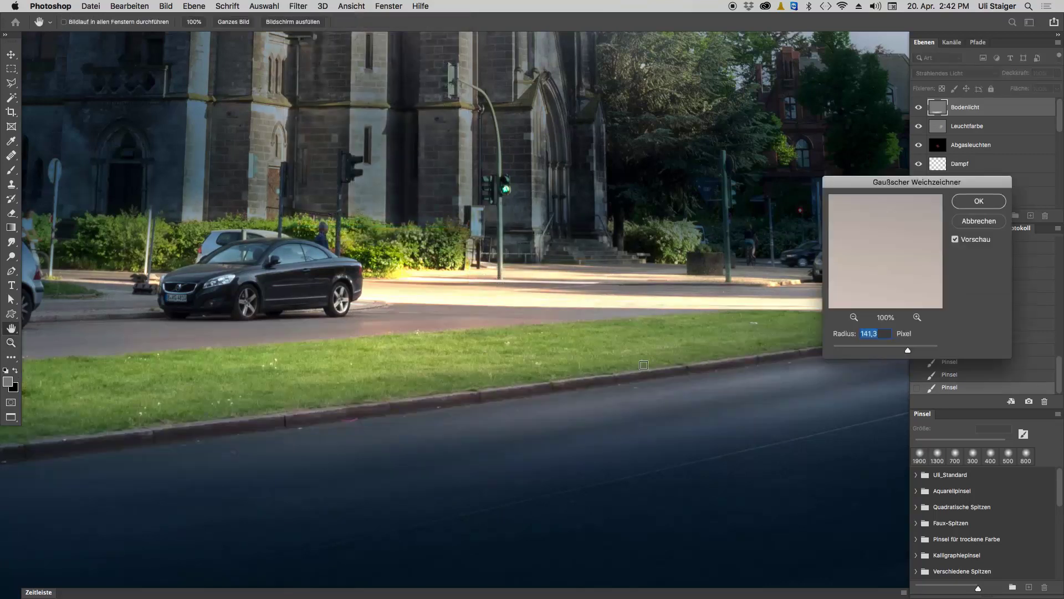
left_click_drag(908, 351, 897, 353)
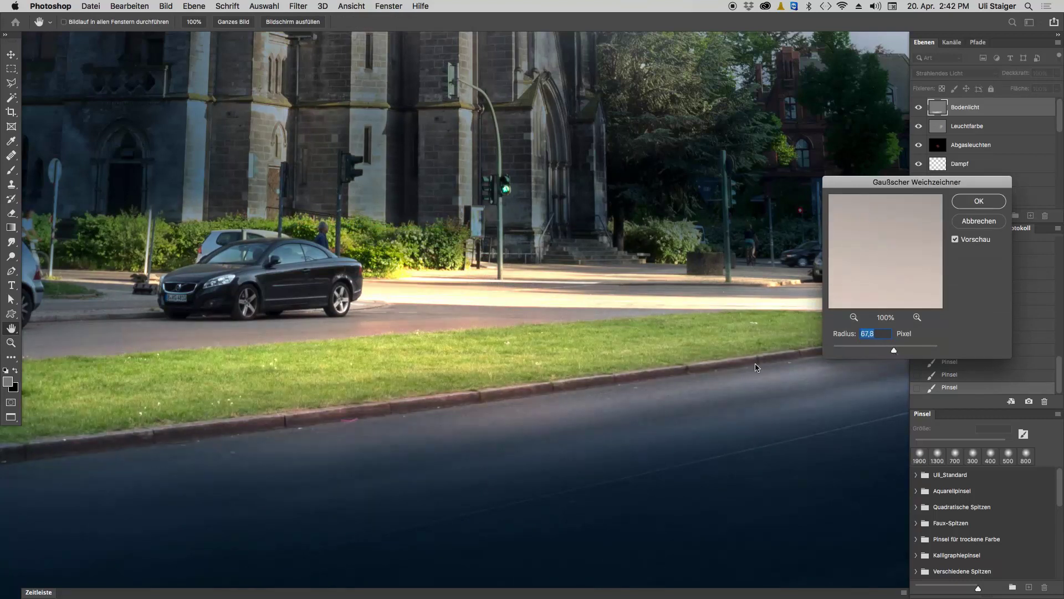
left_click(956, 239)
left_click(969, 203)
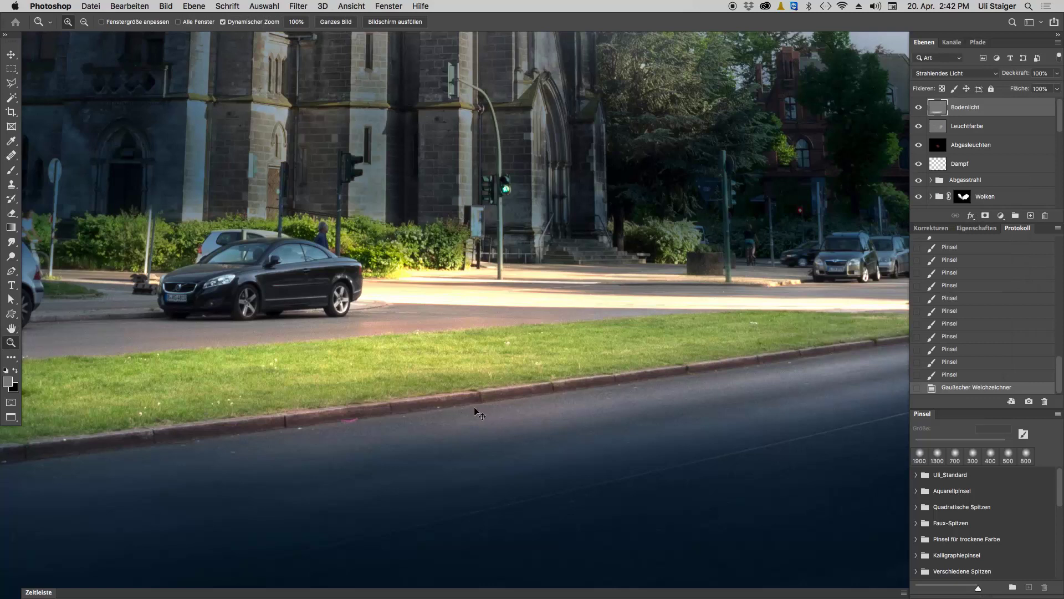
key("super+minus")
key("super+minus")
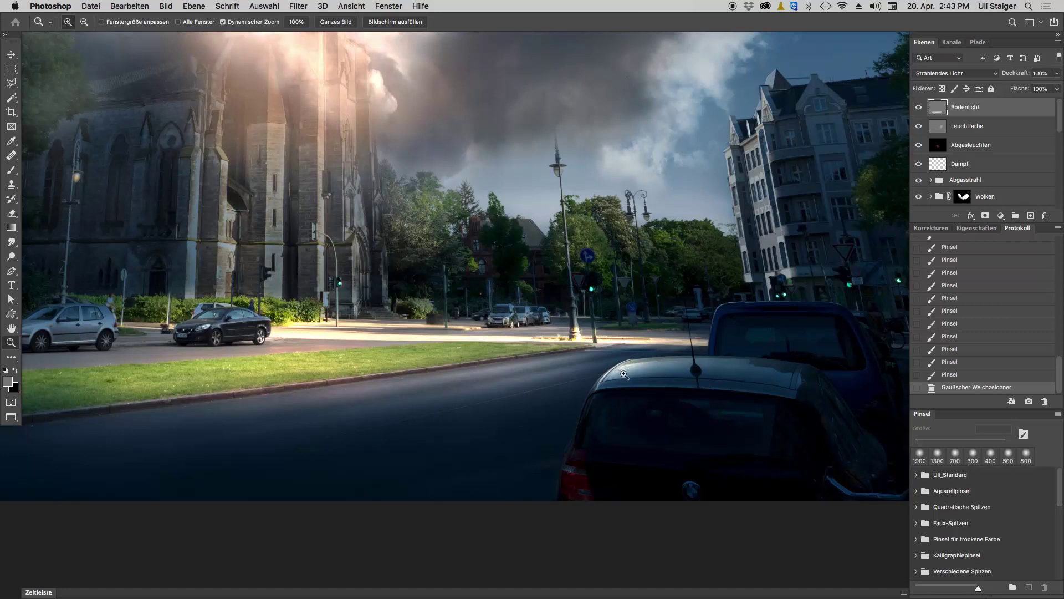
- Zoom in on the grey car's roof and shrink the brush to about 80 px
left_click(633, 372)
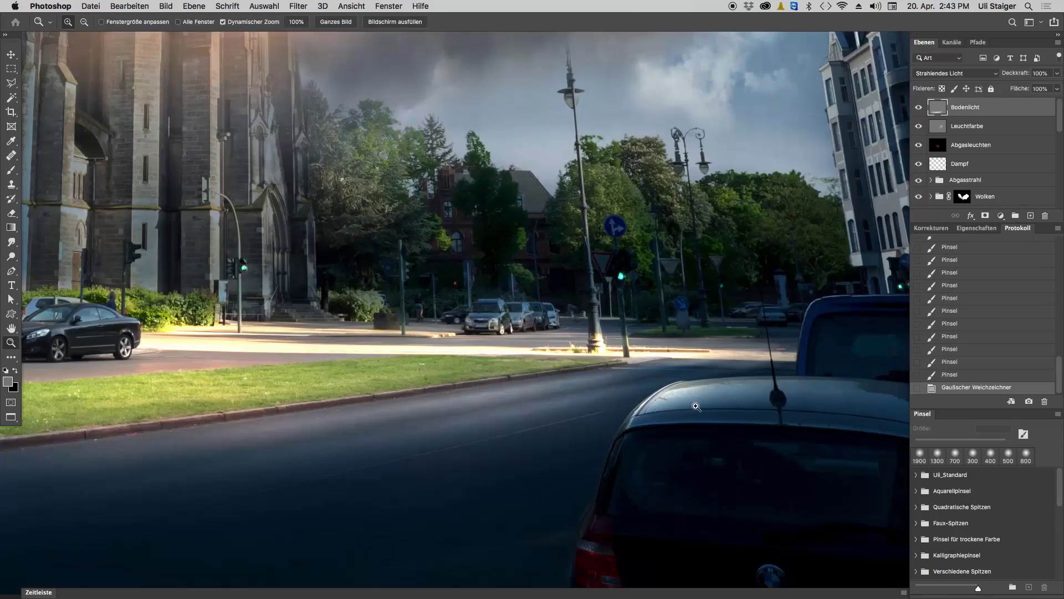
key("super+plus")
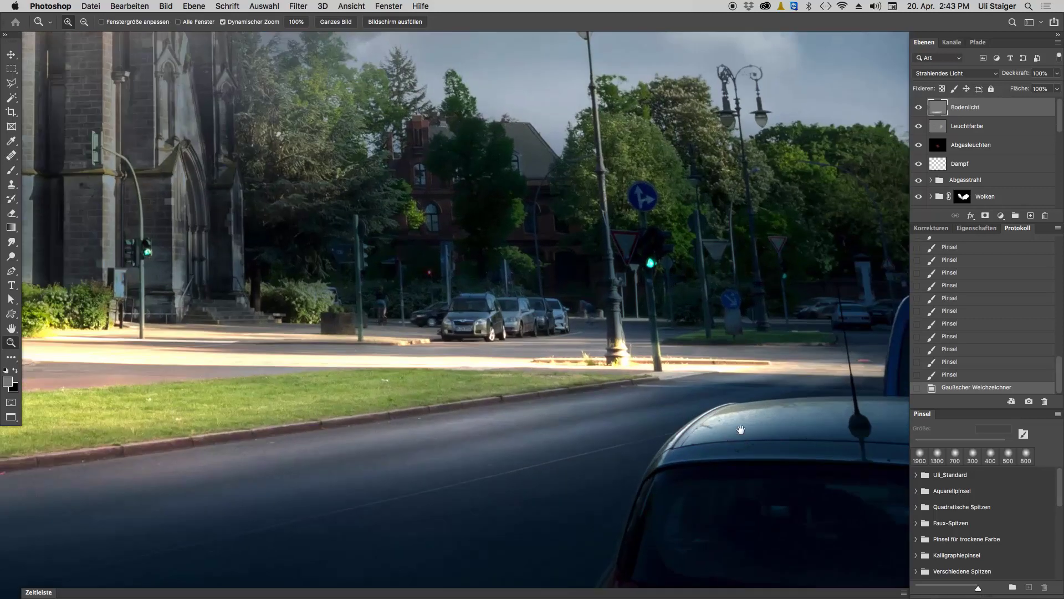
left_click_drag(741, 430, 528, 389)
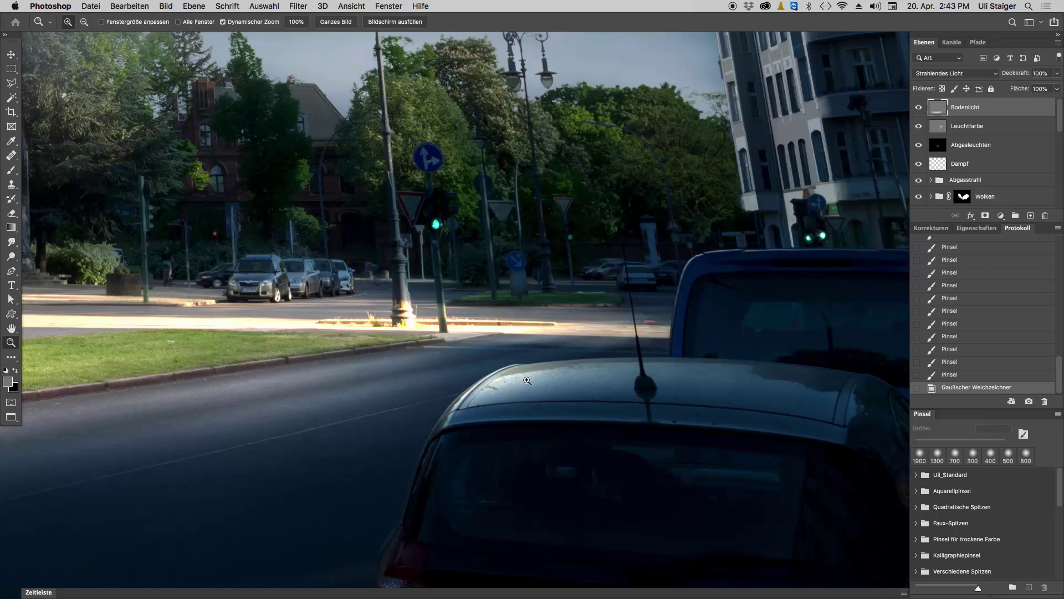
key("b")
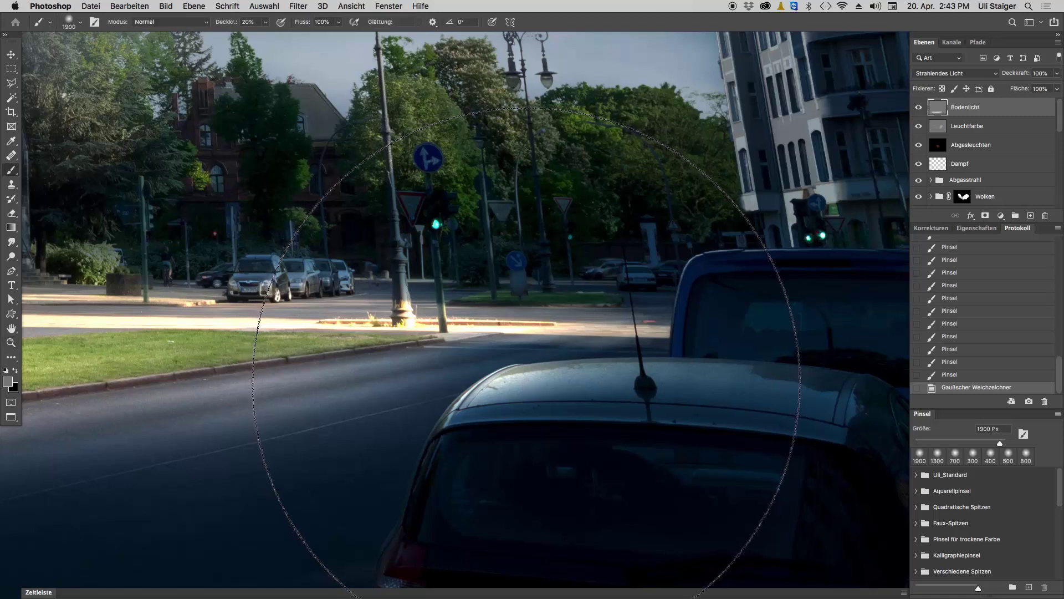
key("bracketleft")
key("bracketleft")
key("bracketleft")
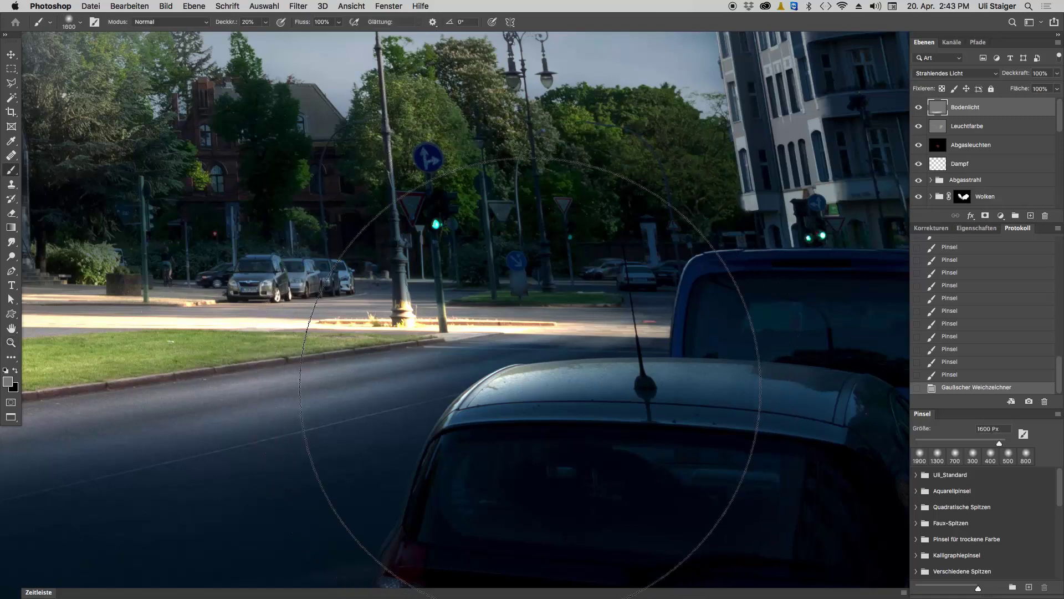
key("bracketleft")
key("bracketleft")
key("bracketleft")
key("bracketleft")
key("bracketleft")
key("bracketleft")
key("bracketleft")
key("bracketleft")
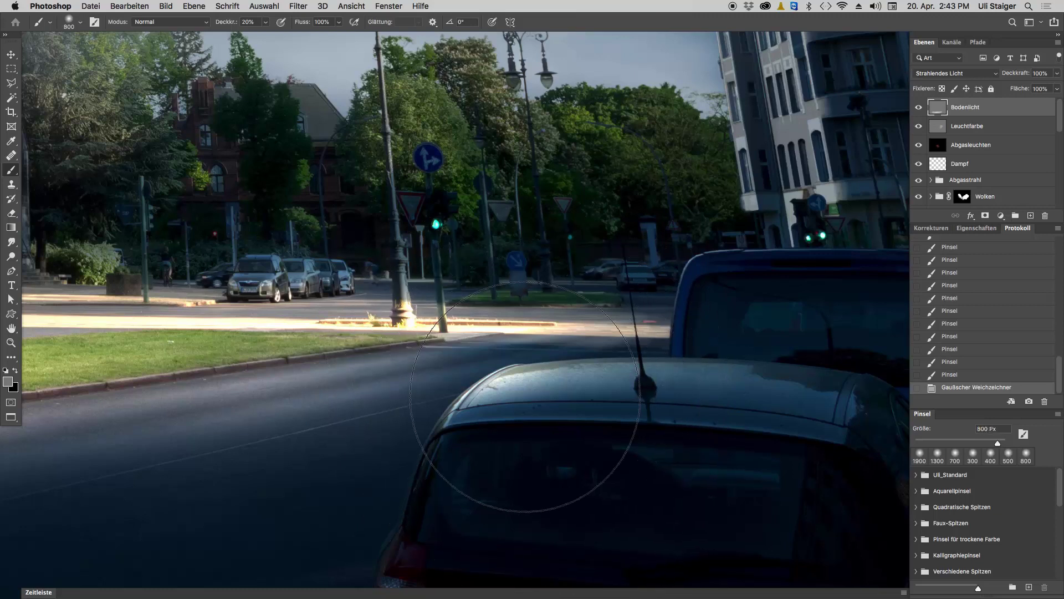
key("bracketleft")
key("bracketleft")
key("bracketleft")
key("bracketleft")
key("bracketleft")
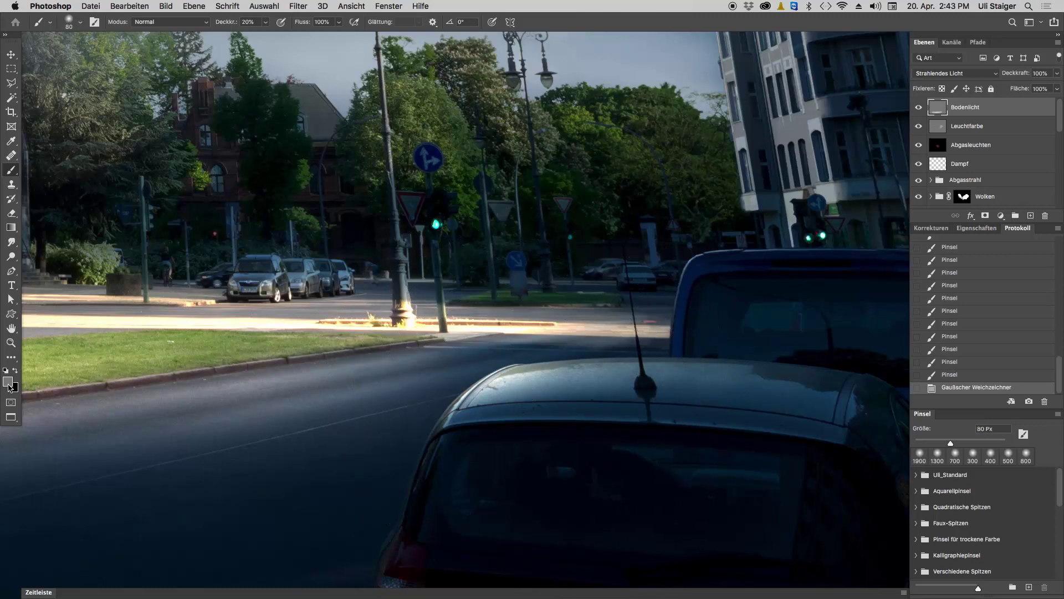
- Change the painting colour to a very pale warm peach, #ffecdc
left_click(8, 383)
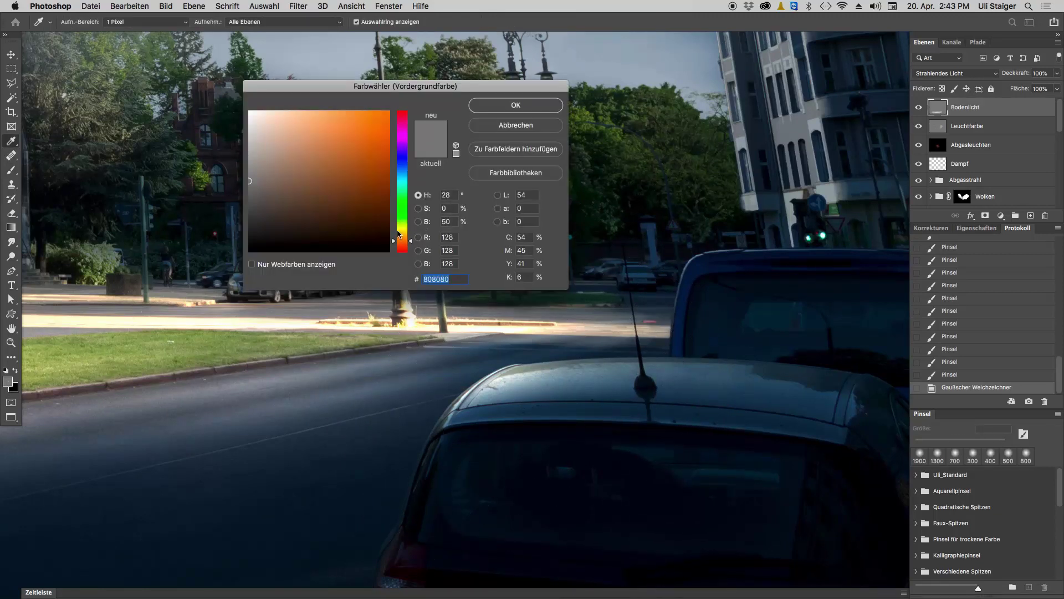
left_click_drag(258, 116, 268, 99)
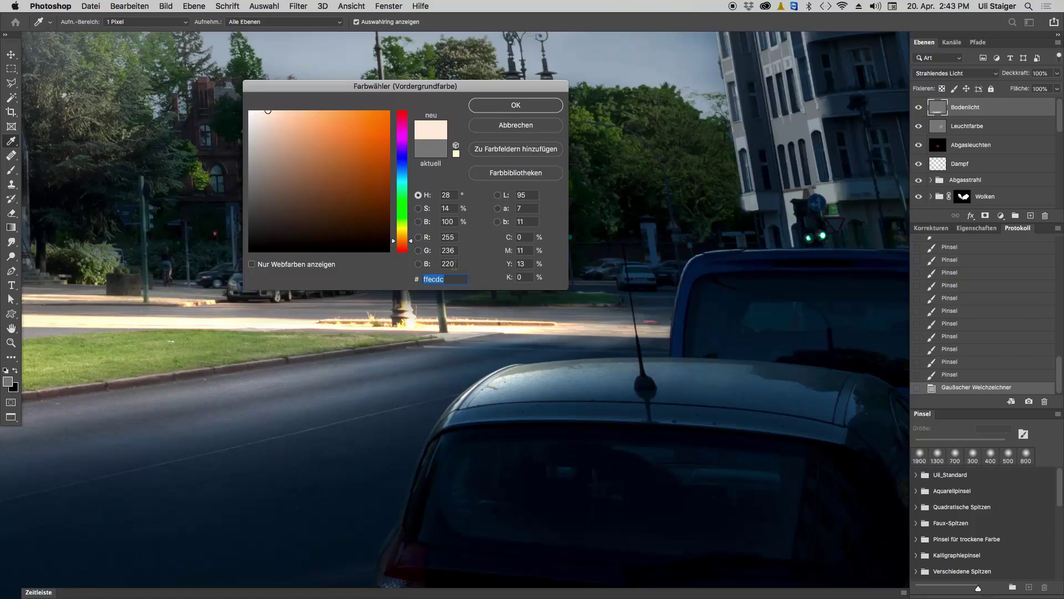
left_click(481, 106)
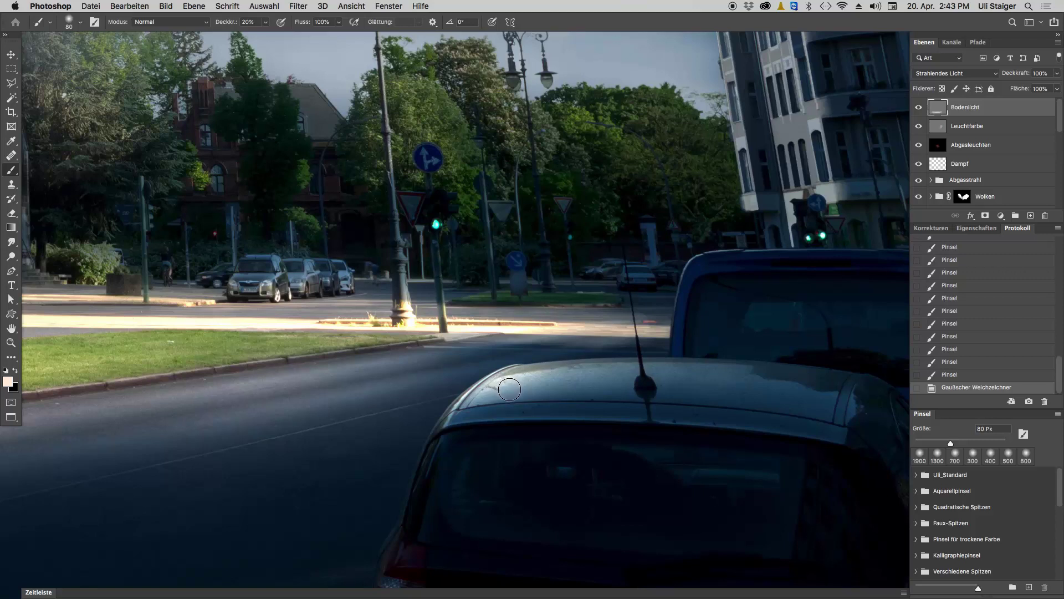
- Paint a light highlight on the car roof edge, redoing it with a smaller brush
left_click_drag(503, 383, 550, 369)
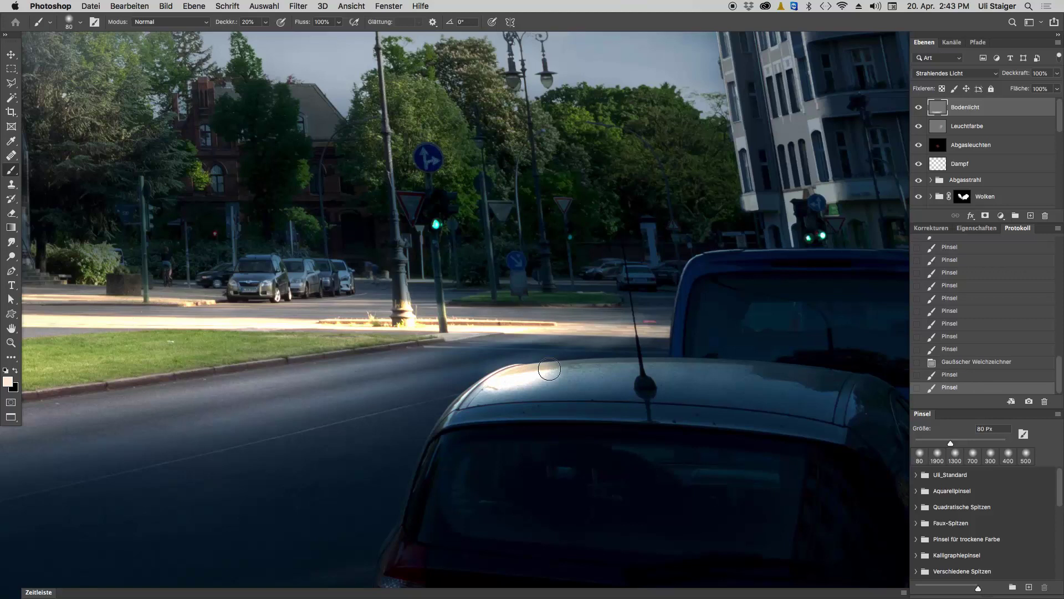
key("ctrl+z")
key("ctrl+z")
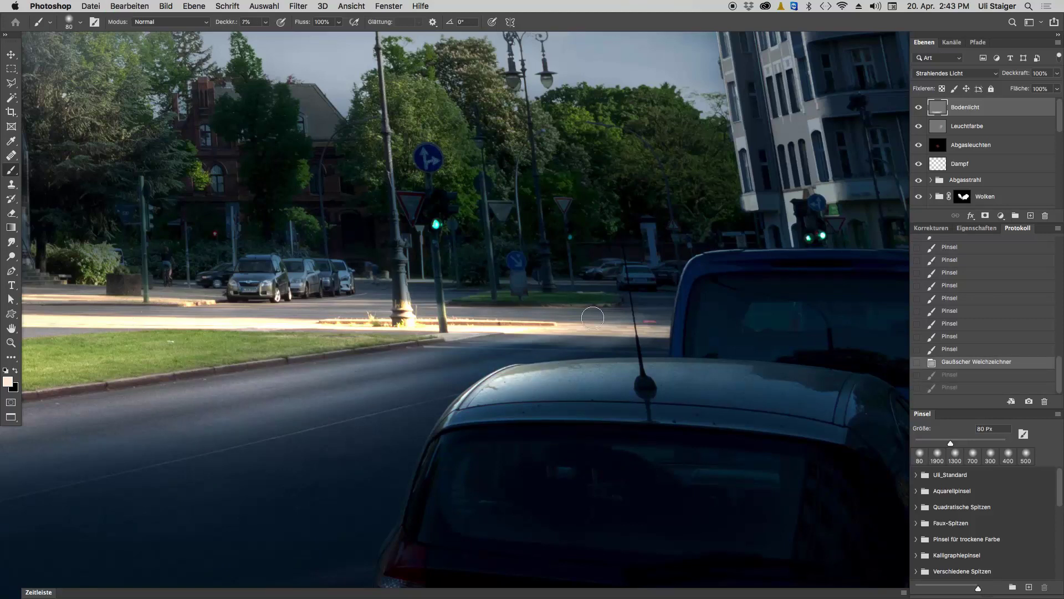
key("bracketleft")
key("bracketleft")
key("bracketleft")
key("bracketleft")
mouse_move(531, 369)
left_mouse_down()
mouse_move(549, 367)
mouse_move(510, 369)
mouse_move(535, 371)
mouse_move(485, 394)
mouse_move(571, 368)
mouse_move(465, 400)
left_mouse_up()
key("bracketleft")
key("bracketright")
- Zoom in and trace a thin highlight along the roof edge, checking it with Bodenlicht hidden
scroll(491, 369, "up", 3)
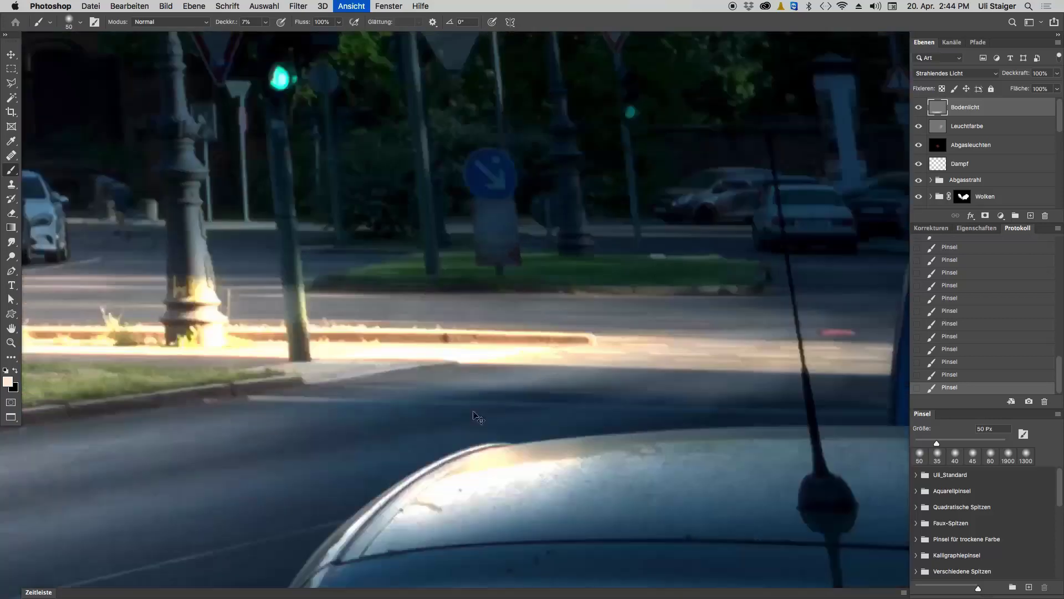
scroll(491, 369, "up", 2)
scroll(555, 399, "up", 2)
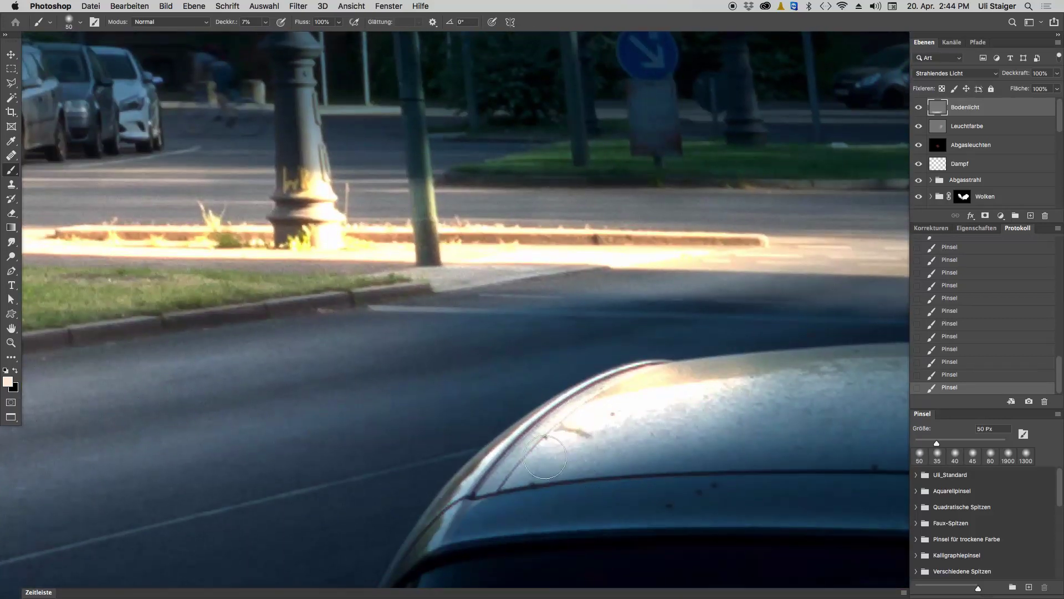
key("bracketleft")
key("bracketleft")
key("bracketleft")
key("bracketleft")
key("bracketleft")
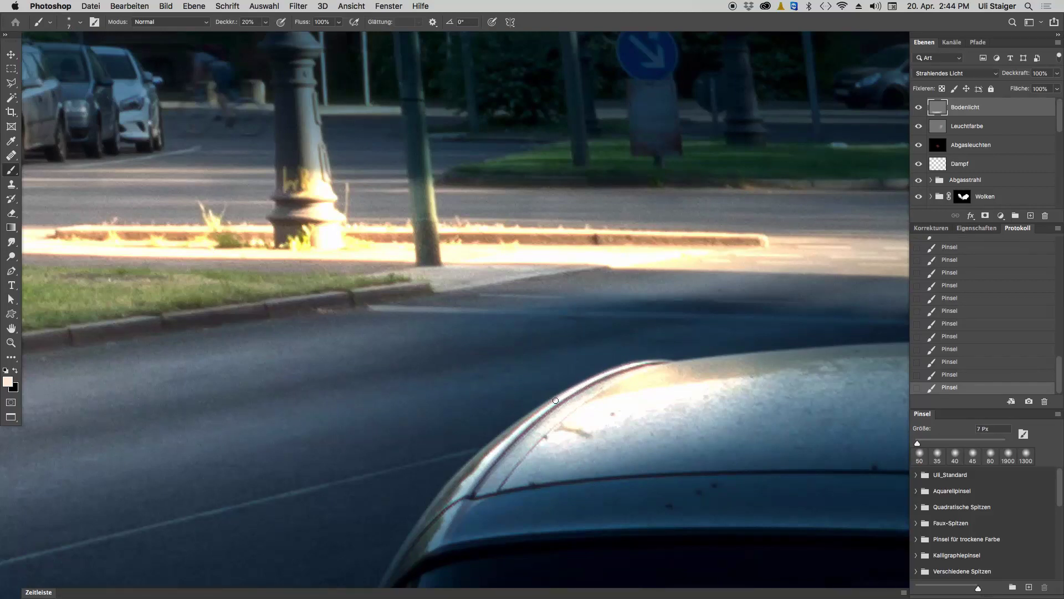
mouse_move(513, 437)
left_mouse_down()
mouse_move(534, 419)
mouse_move(479, 478)
left_mouse_up()
left_click_drag(680, 374, 481, 325)
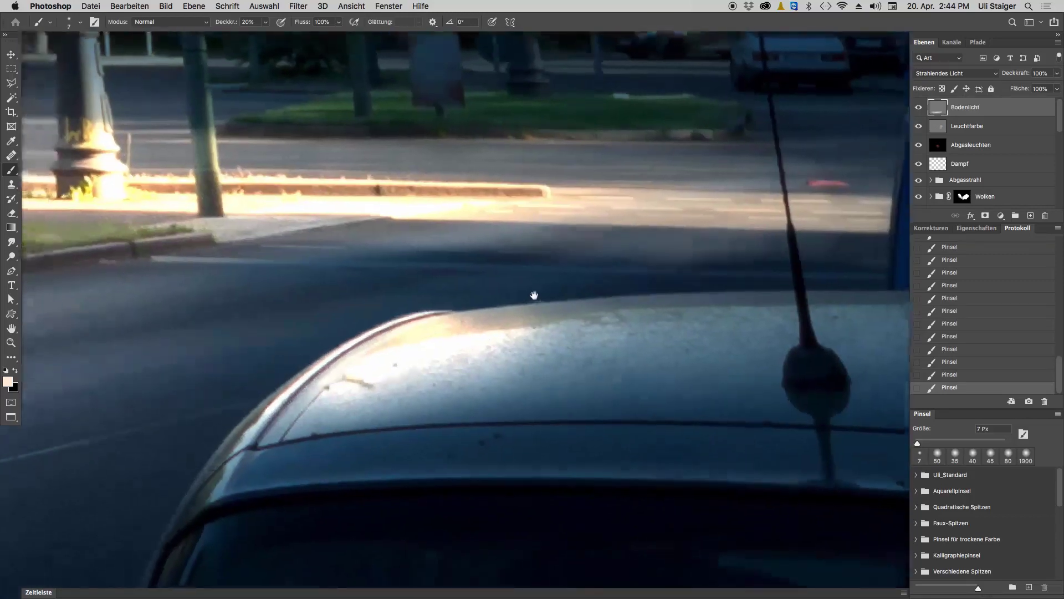
left_click(918, 107)
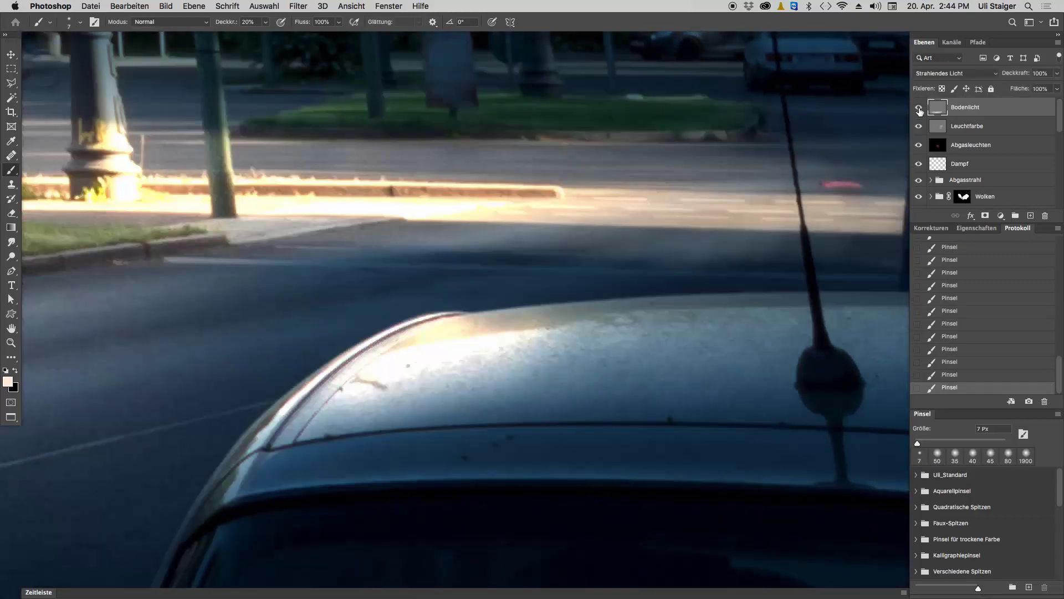
left_click_drag(636, 332, 245, 510)
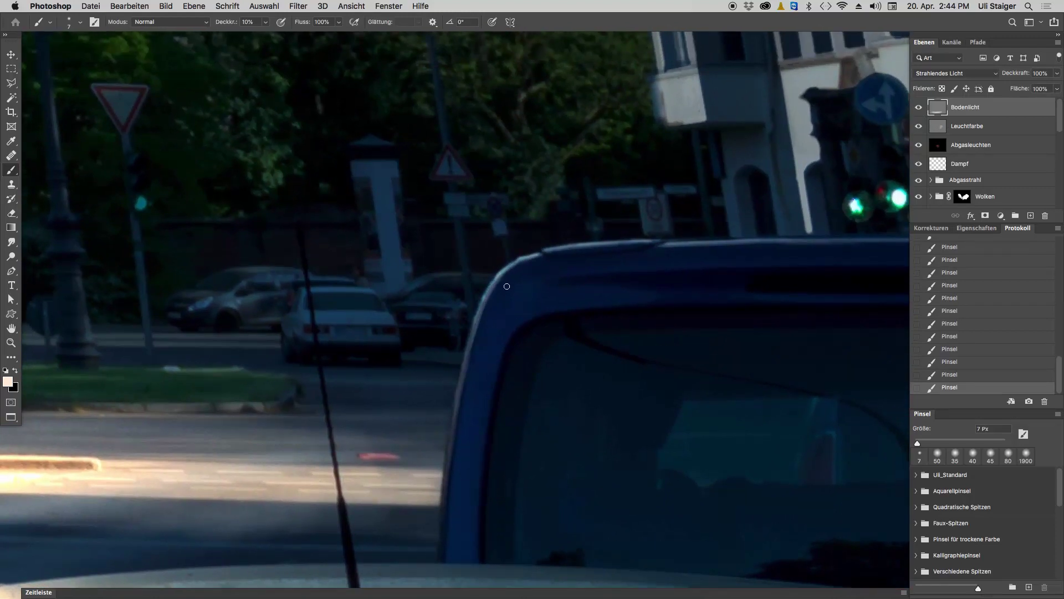
- Paint a thin cream rim light down the blue car's left edge and along its roofline
left_click_drag(500, 276, 503, 272)
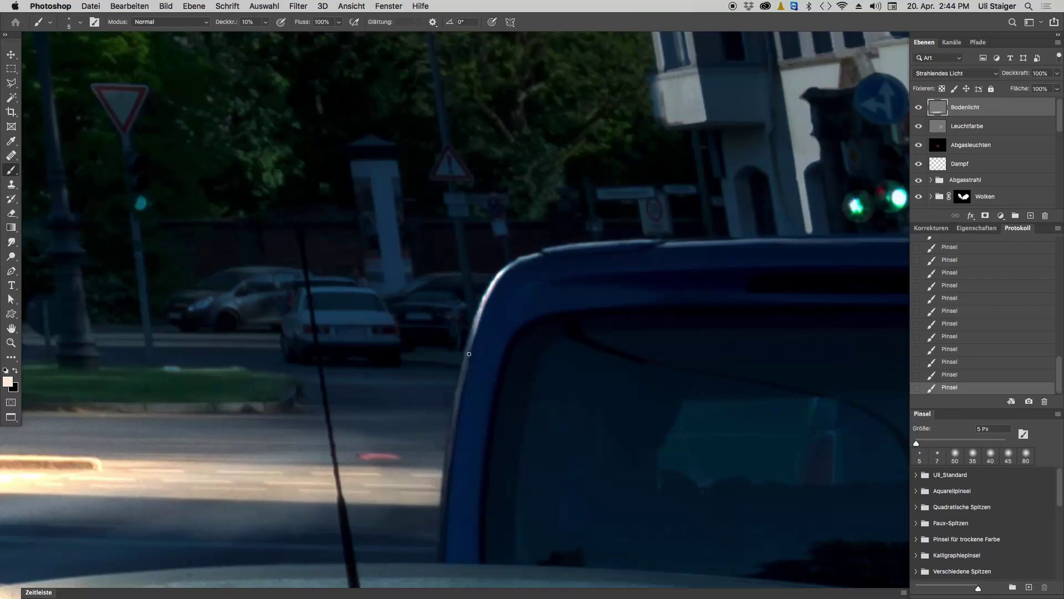
left_click_drag(469, 354, 470, 339)
left_click_drag(472, 343, 455, 423)
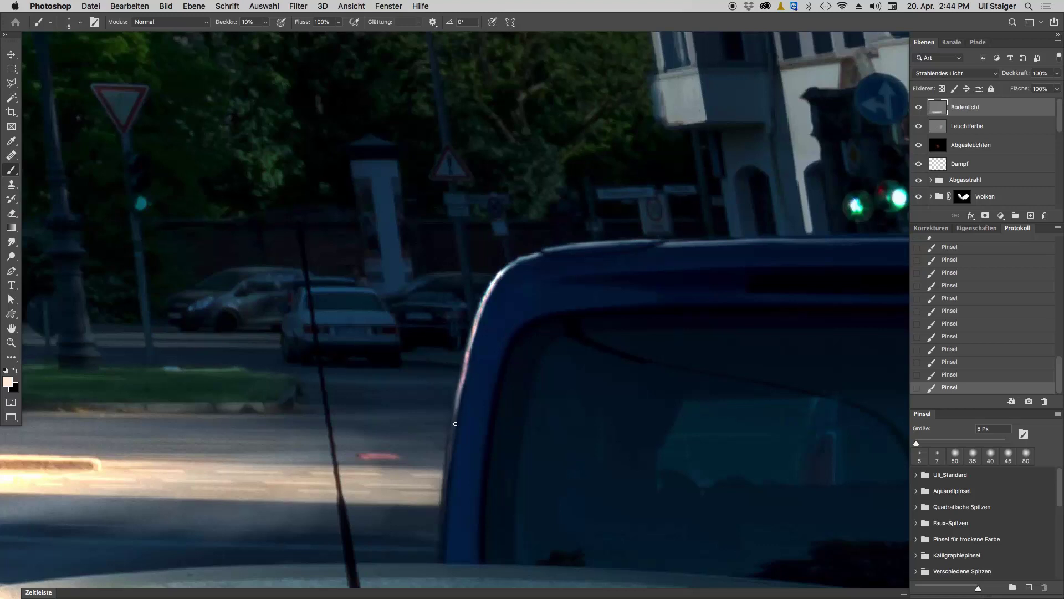
left_click_drag(466, 361, 483, 300)
mouse_move(511, 267)
left_mouse_down()
mouse_move(539, 251)
mouse_move(526, 257)
mouse_move(614, 244)
left_mouse_up()
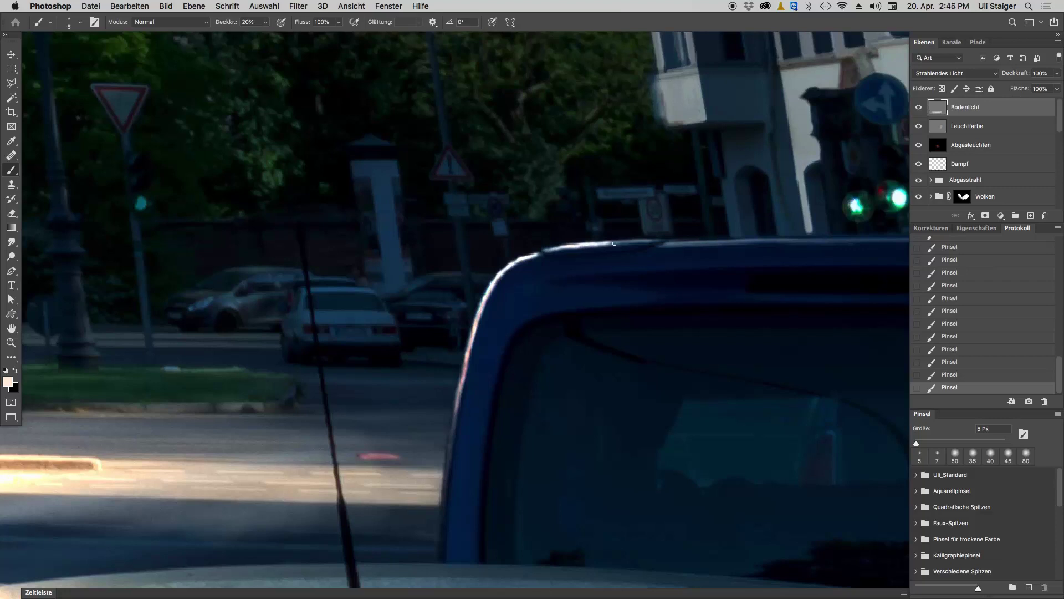
left_click_drag(737, 269, 421, 256)
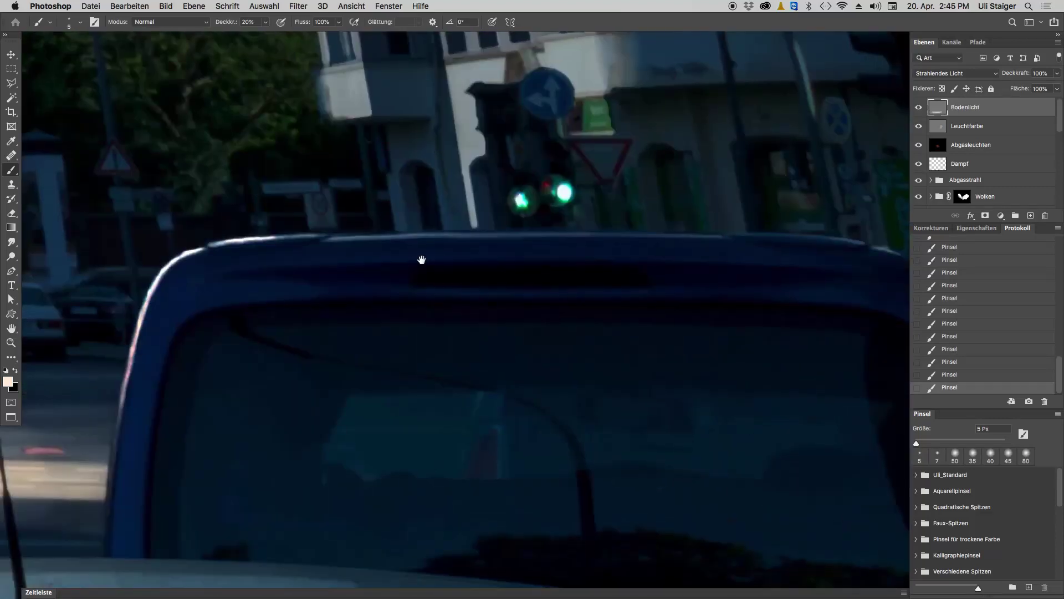
scroll(730, 228, "down", 5)
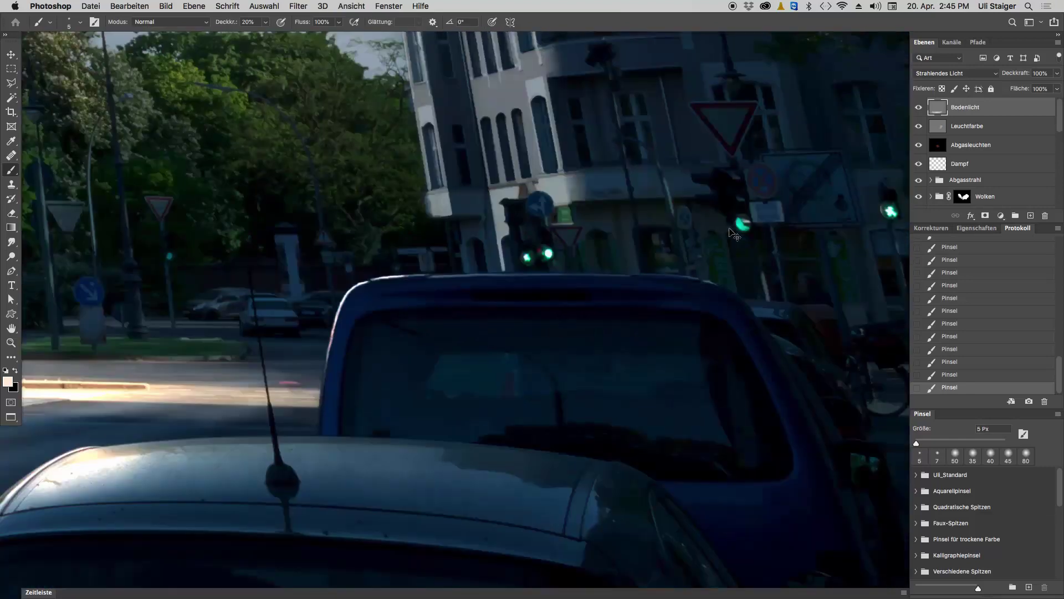
scroll(619, 302, "down", 3)
left_click_drag(495, 364, 664, 298)
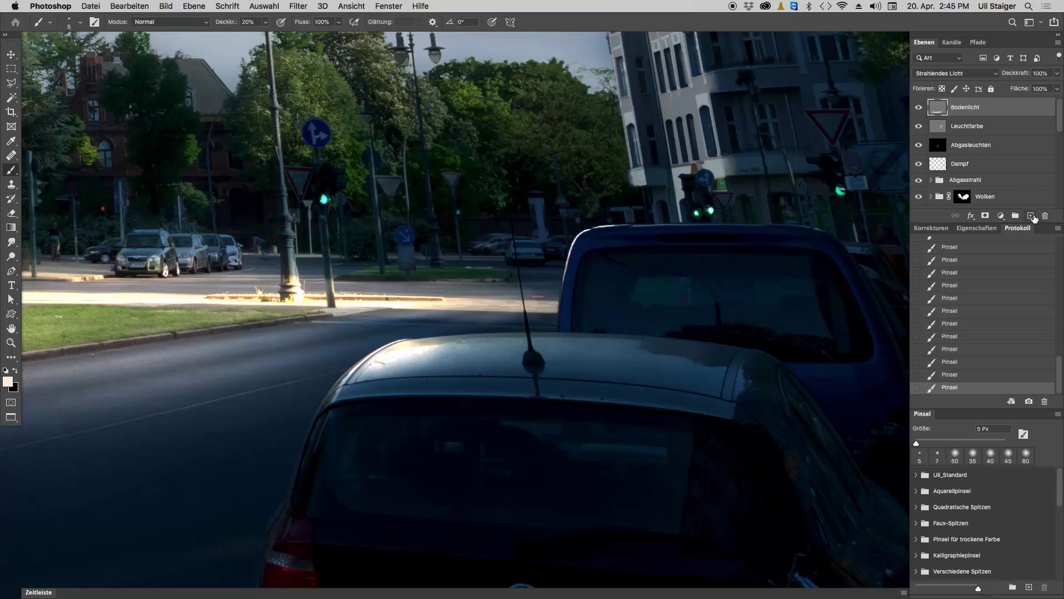
- Create a new layer from the Layers panel and rename it Halo
left_click(1031, 216)
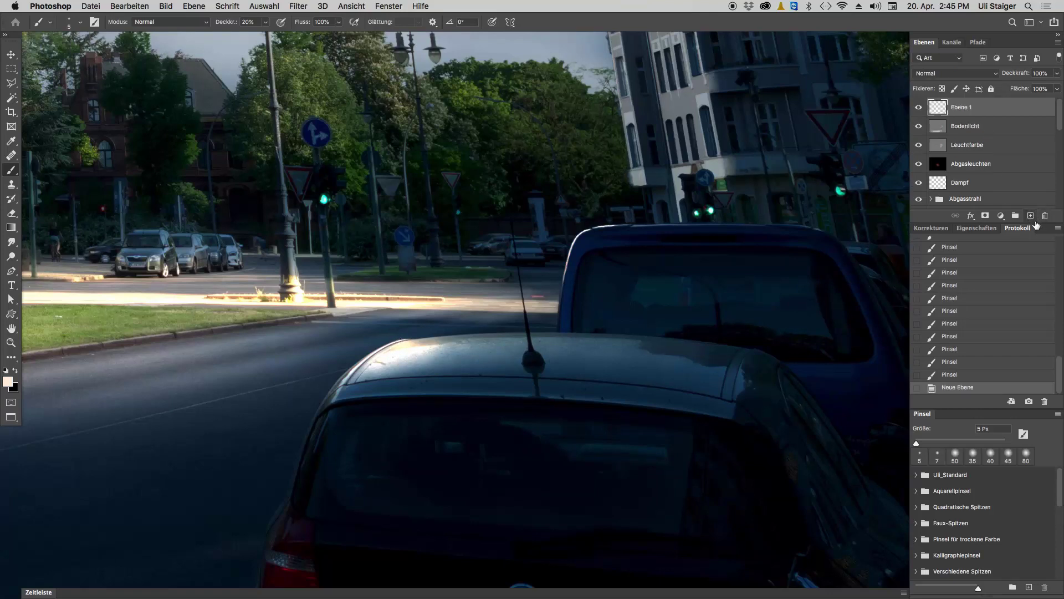
double_click(960, 107)
type("Halo")
key("Return")
scroll(387, 352, "up", 1)
scroll(345, 375, "up", 1)
scroll(224, 423, "up", 1)
left_click_drag(424, 346, 447, 313)
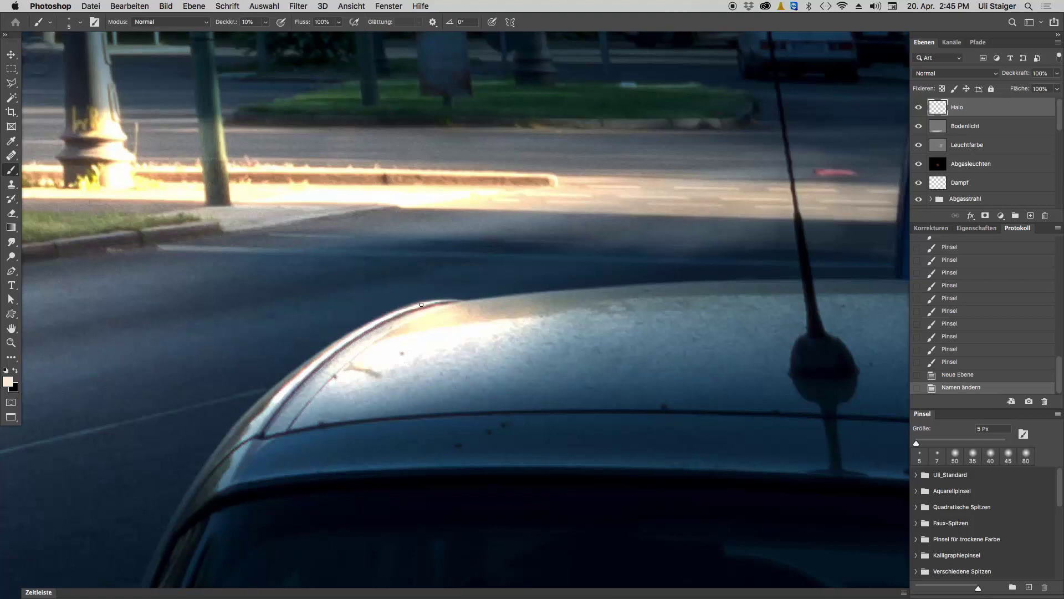
- Paint a small warm glint on the car roof's front edge at about 8–9 px, undoing the broader strokes
key("bracketright")
key("bracketright")
key("bracketright")
left_click_drag(422, 304, 418, 303)
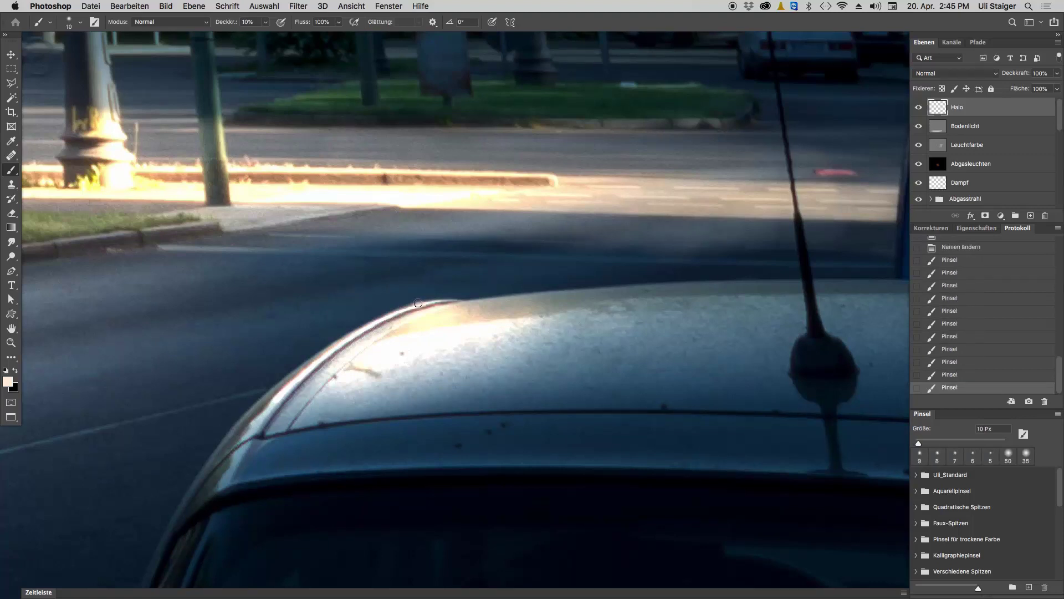
key("bracketright")
key("bracketright")
key("bracketright")
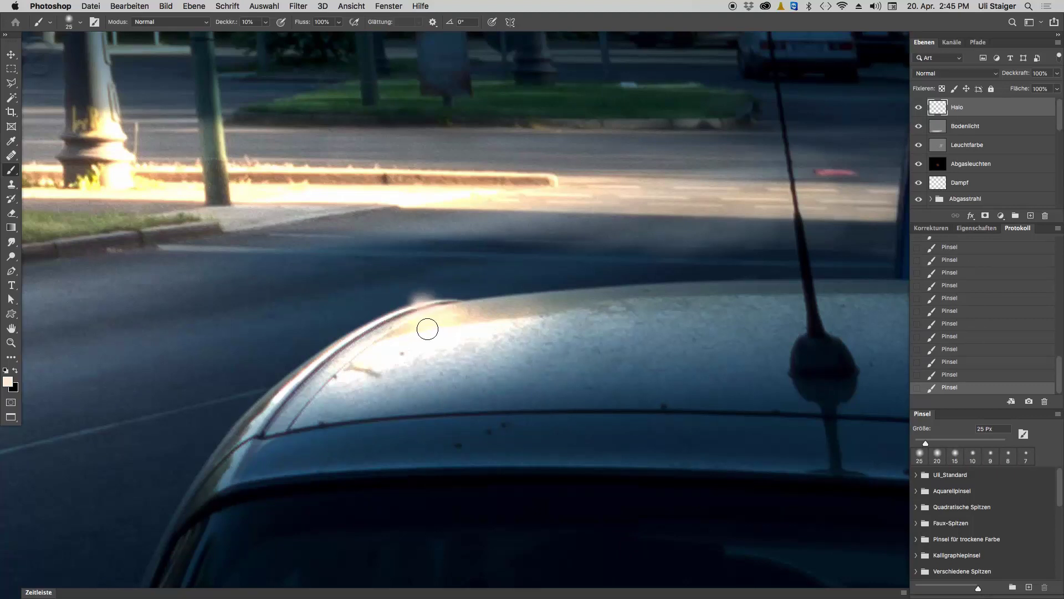
key("super+z")
key("super+z")
key("super+z")
key("super+z")
key("super+z")
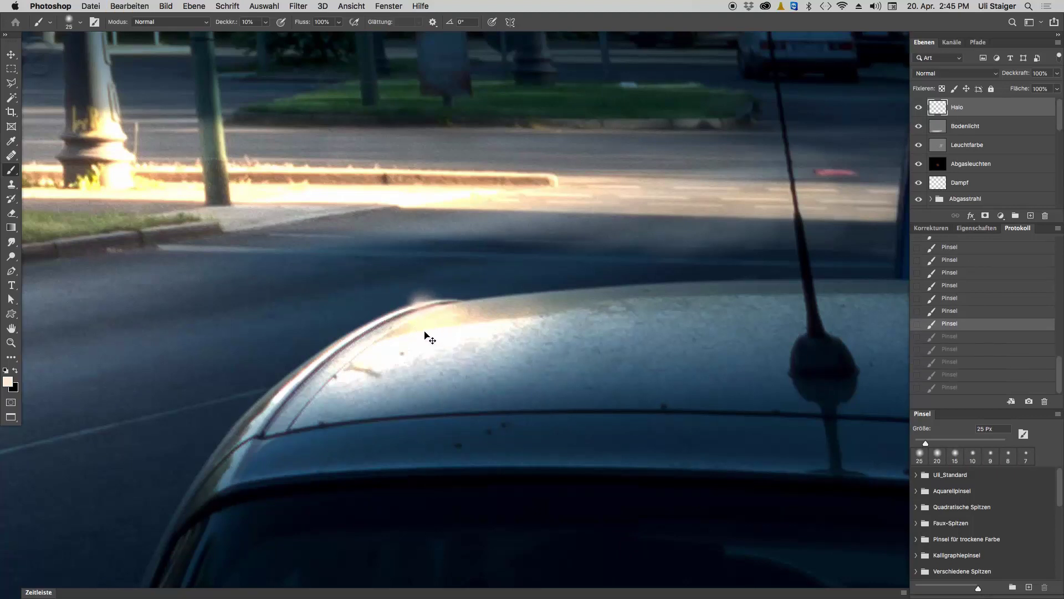
key("bracketleft")
key("bracketleft")
key("bracketleft")
left_click(422, 303)
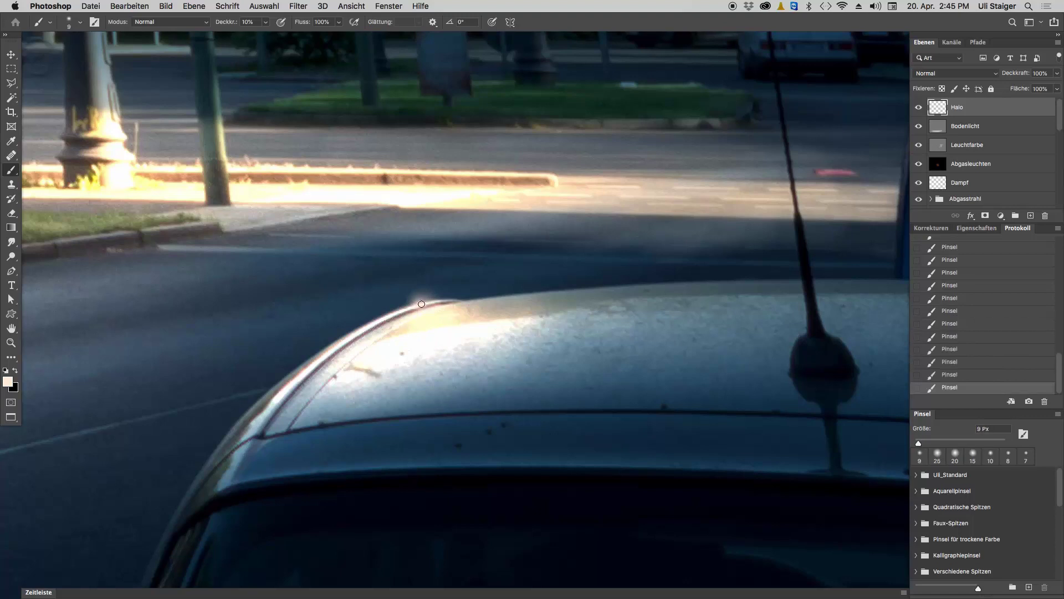
key("bracketleft")
- Toggle the Bodenlicht layer to compare, then pan to bring the blue van's roof into view
left_click(921, 126)
left_click(919, 126)
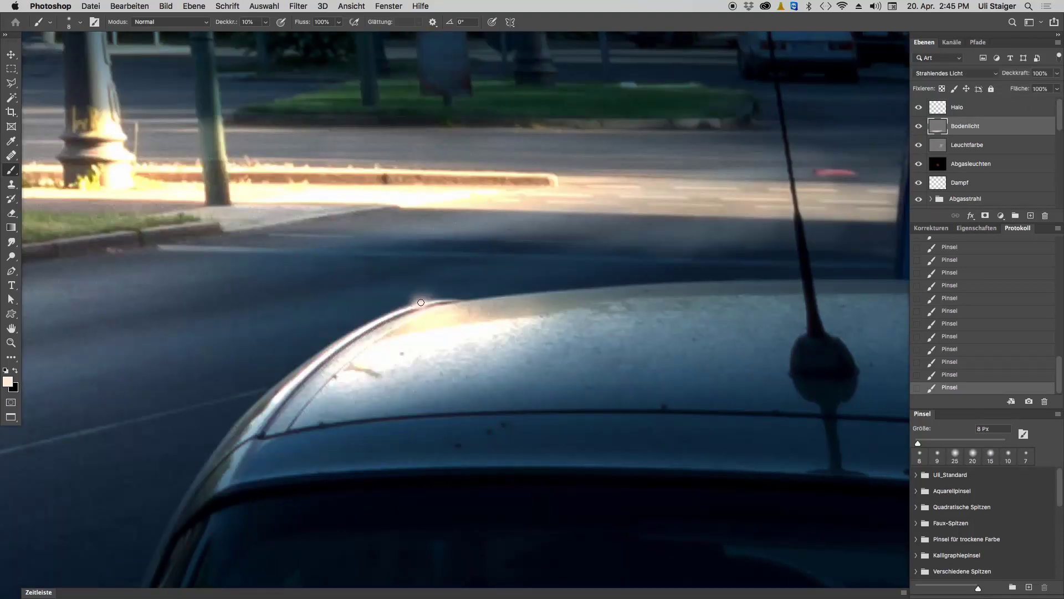
left_click_drag(506, 344, 399, 280)
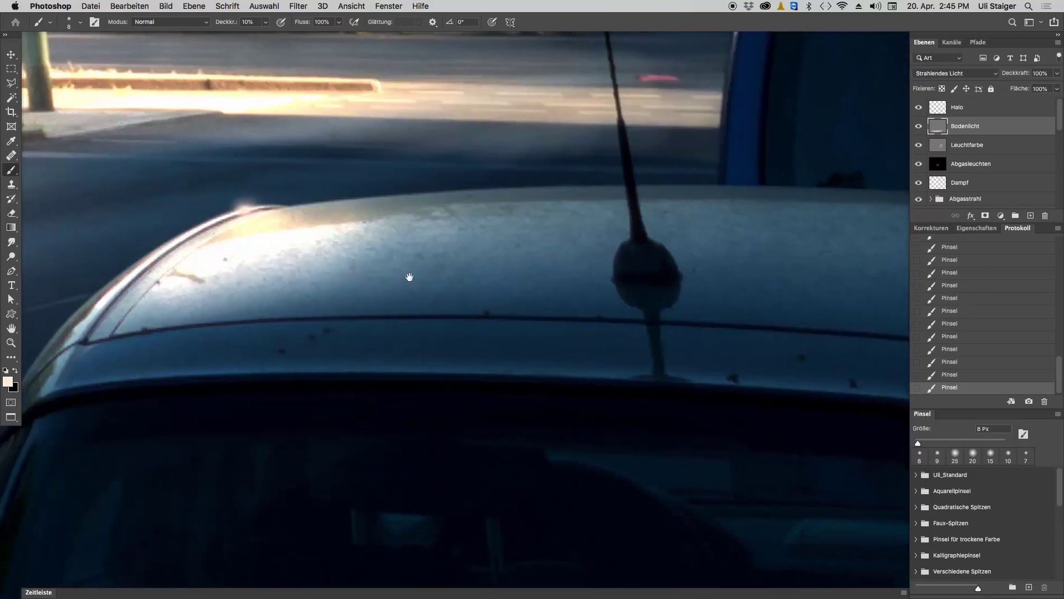
mouse_move(668, 172)
left_mouse_down()
mouse_move(570, 390)
mouse_move(546, 404)
left_mouse_up()
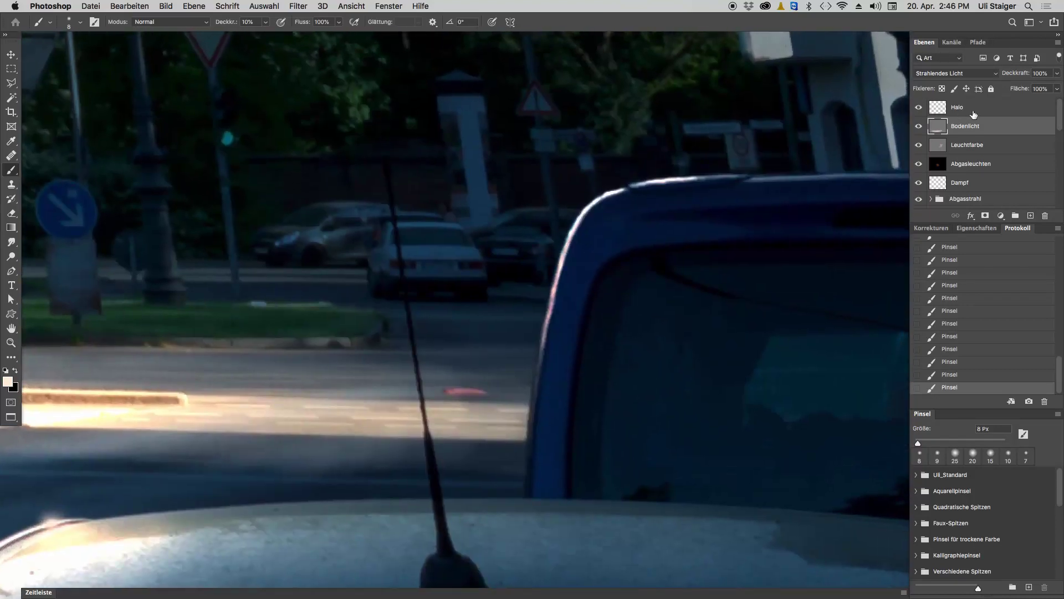
double_click(986, 107)
left_click(622, 108)
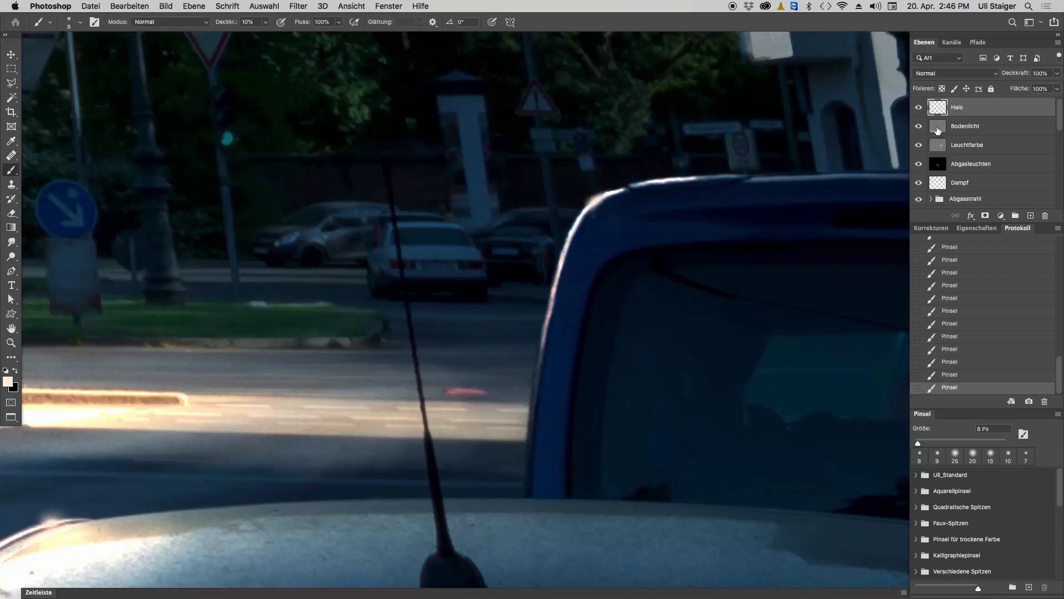
left_click(937, 130)
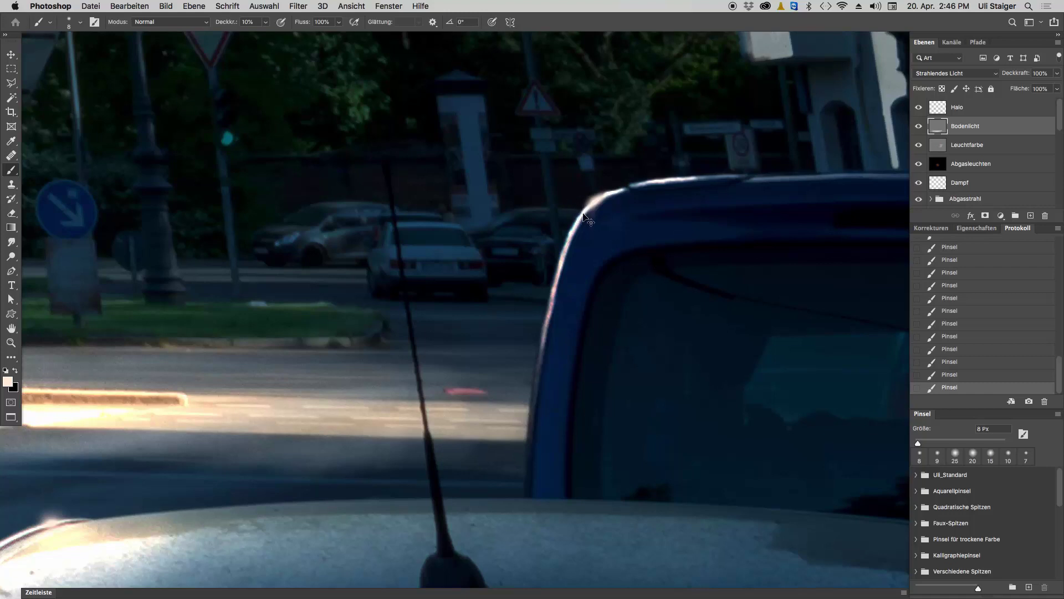
scroll(583, 214, "down", 5)
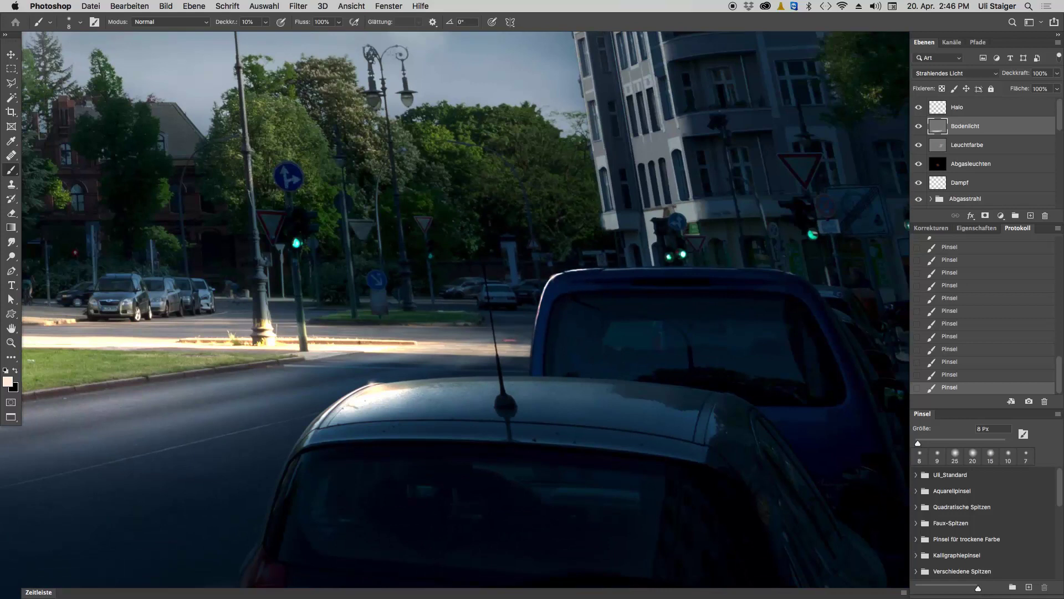
scroll(385, 394, "down", 3)
scroll(388, 388, "down", 3)
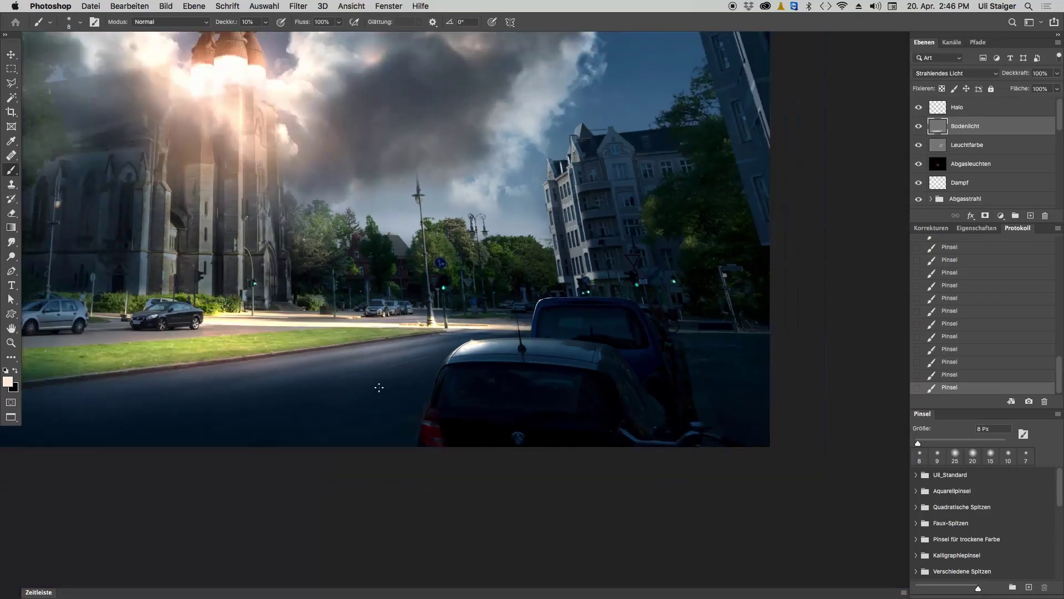
scroll(400, 377, "up", 1)
scroll(400, 377, "down", 2)
scroll(413, 388, "down", 1)
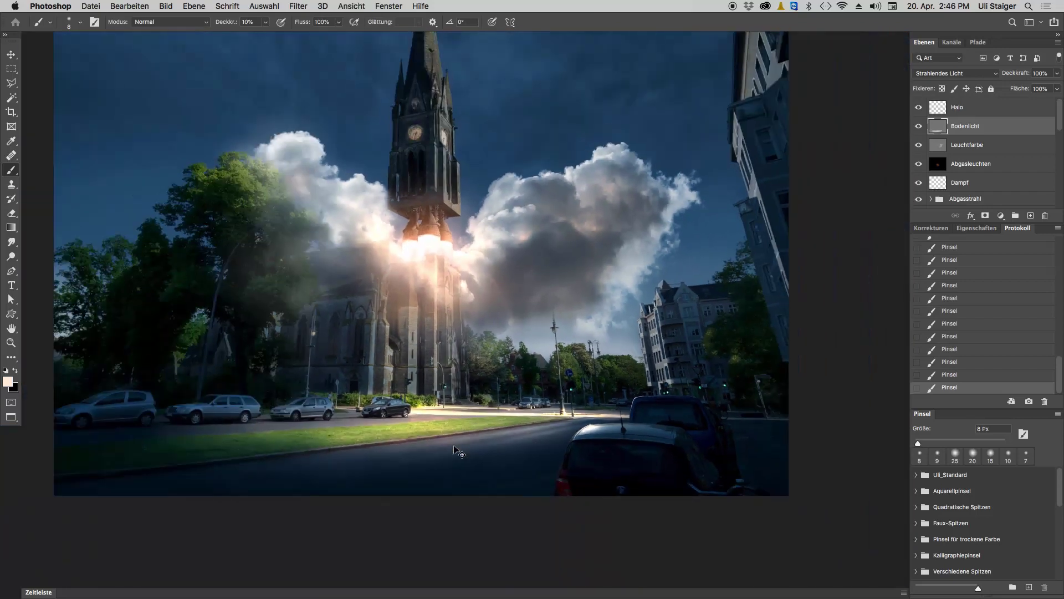
left_click_drag(414, 390, 444, 460)
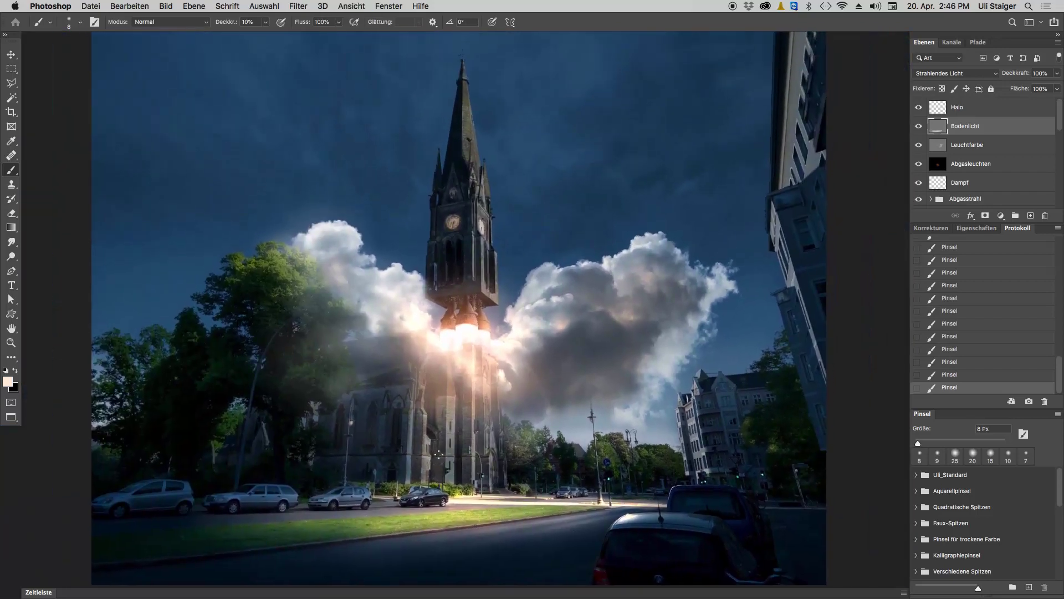
scroll(443, 461, "down", 1)
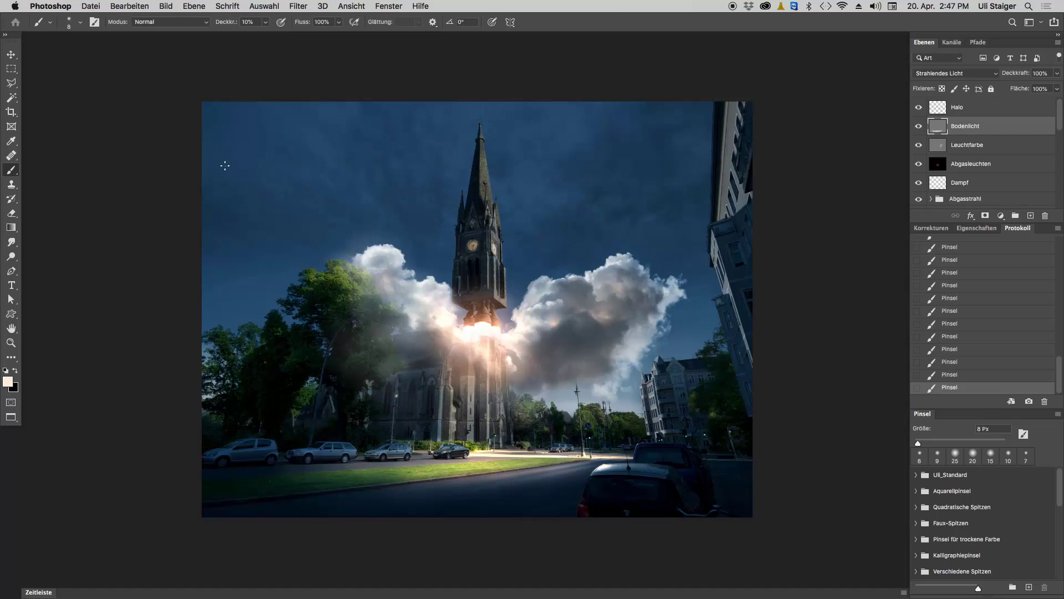
- Add a Curves adjustment layer directly above the Halo layer
left_click(981, 108)
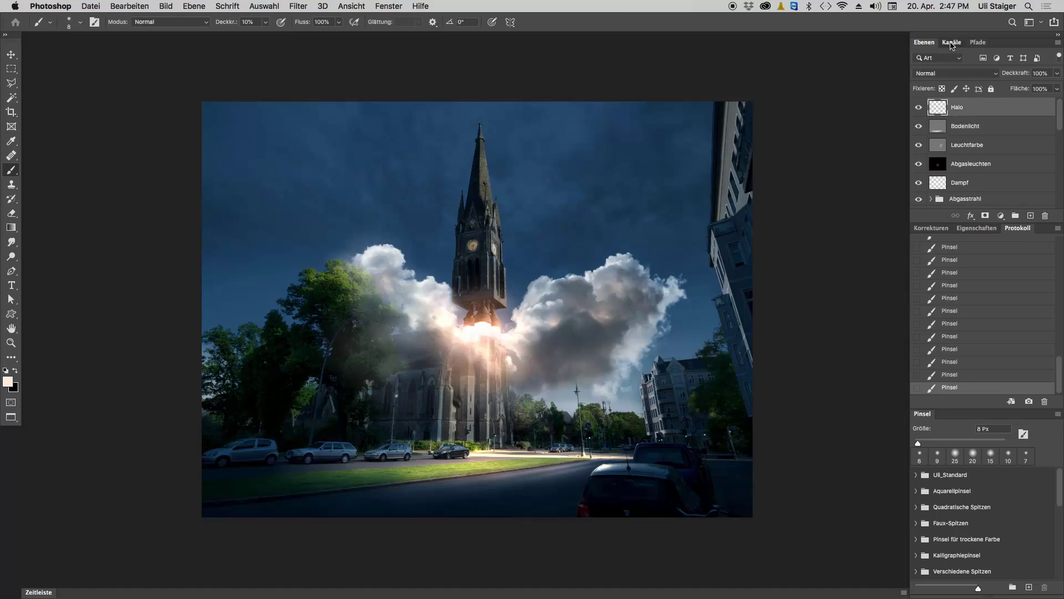
left_click(952, 42)
left_click(925, 42)
left_click(933, 228)
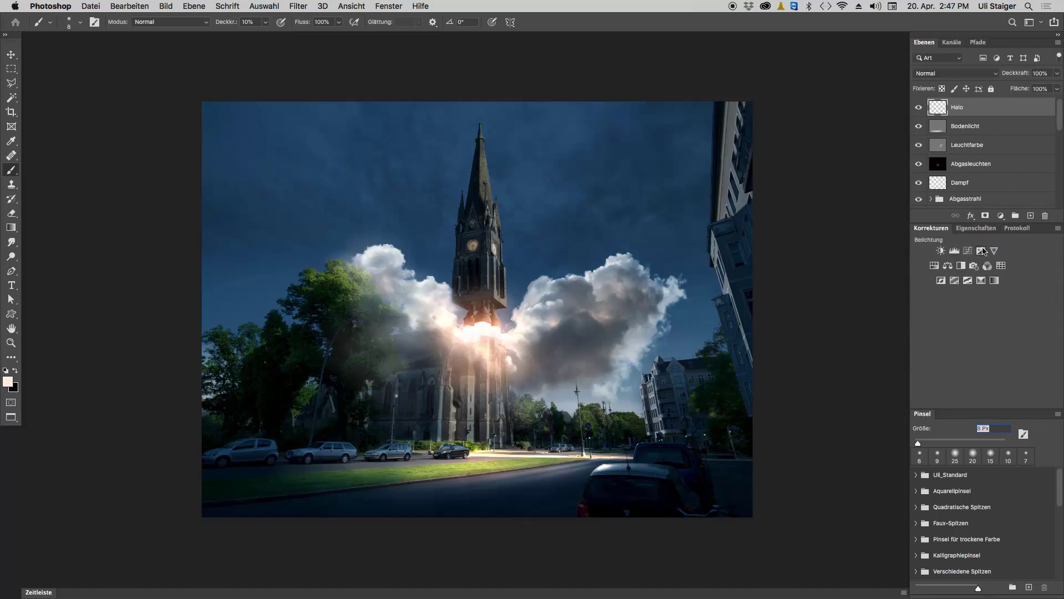
left_click(967, 251)
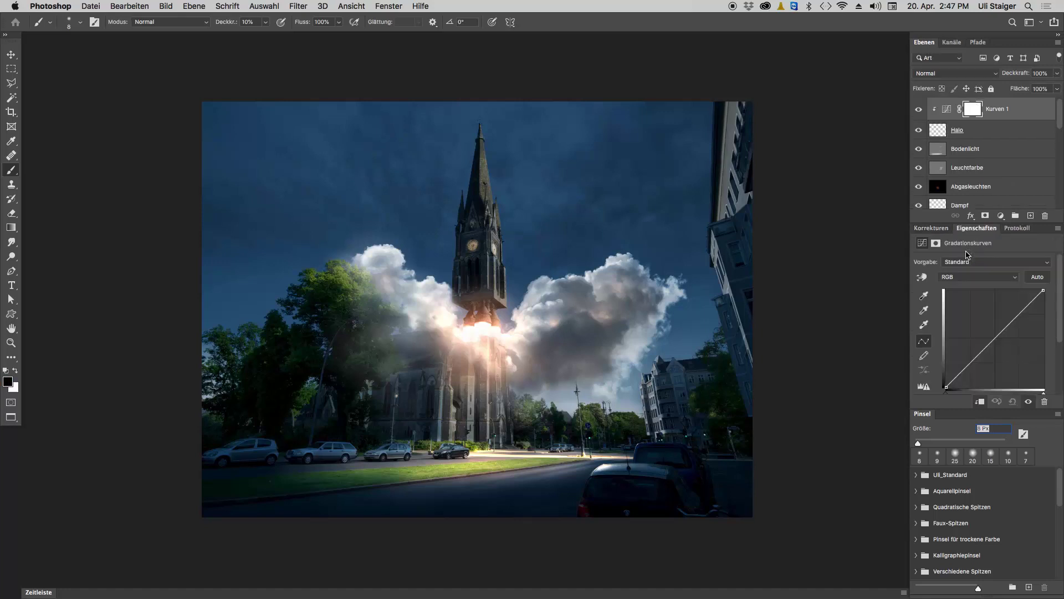
- Lower the curve's top point and midtones, unclipped so it darkens the whole composite
left_click_drag(1043, 291, 1052, 310)
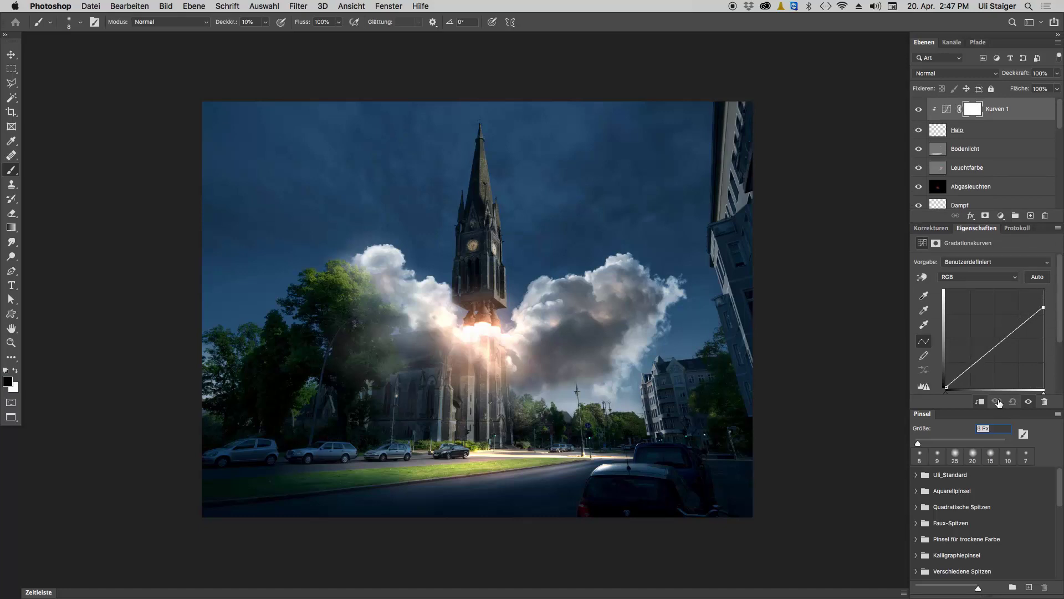
left_click_drag(998, 345, 1002, 353)
left_click(981, 401)
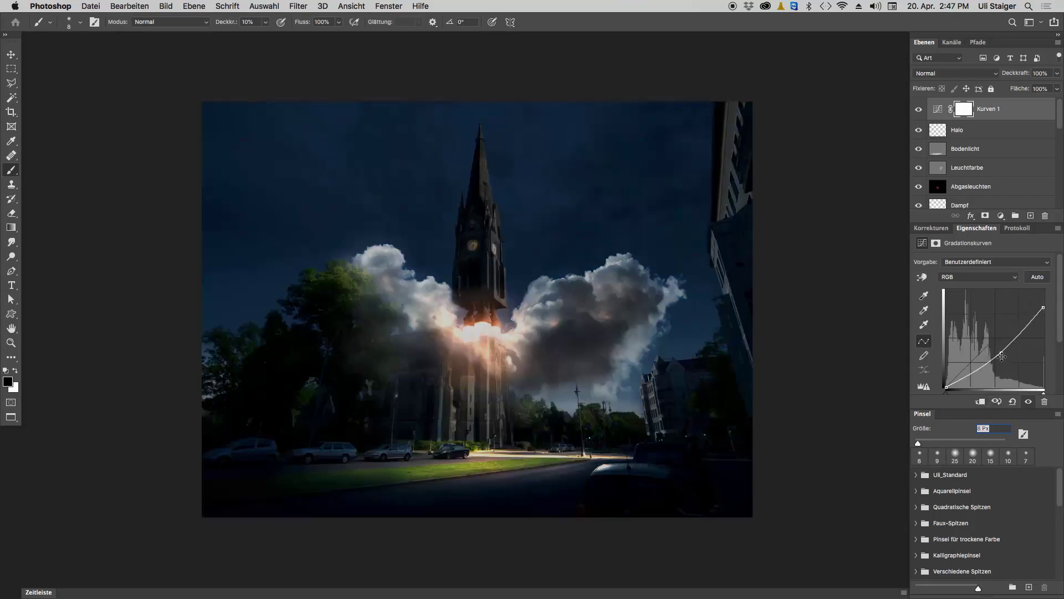
left_click_drag(1000, 353, 1000, 351)
left_click(964, 110)
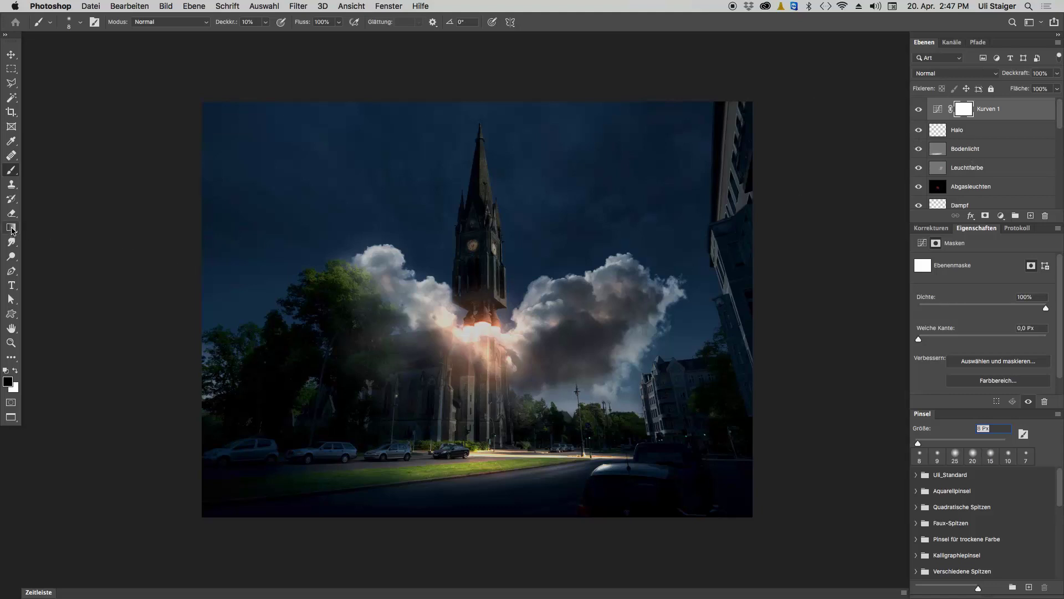
- Try a downward gradient on the Kurven 1 mask, toggling it with undo/redo, then remove it
left_click(11, 227)
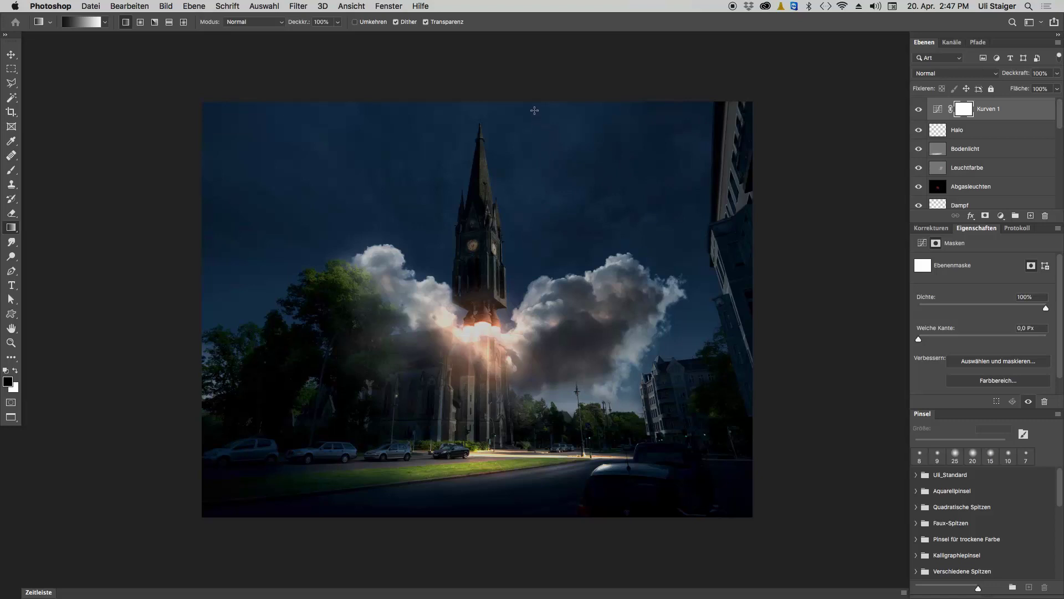
left_click_drag(535, 110, 538, 221)
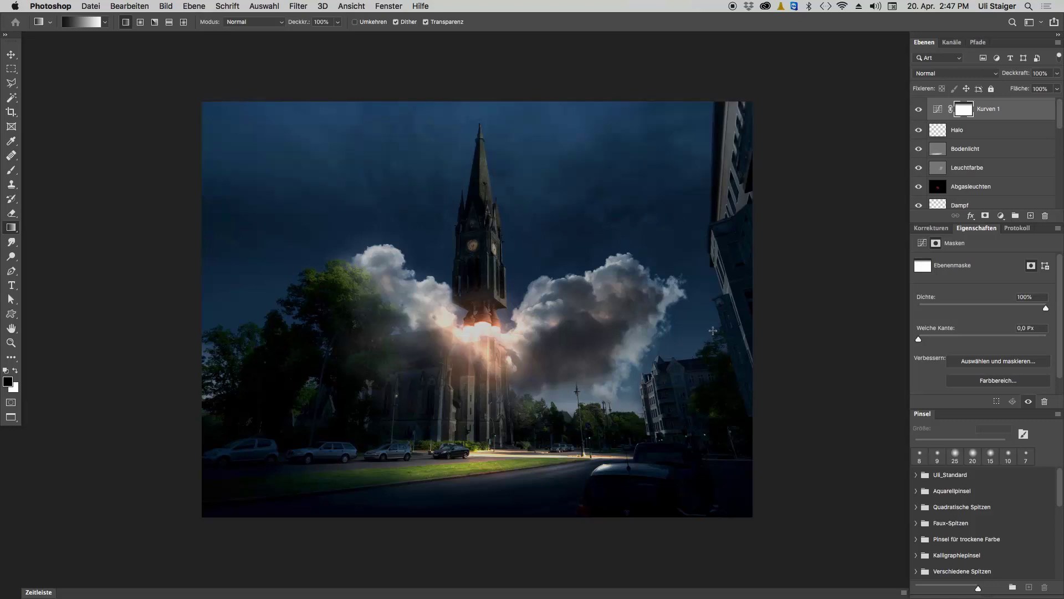
key("ctrl+z")
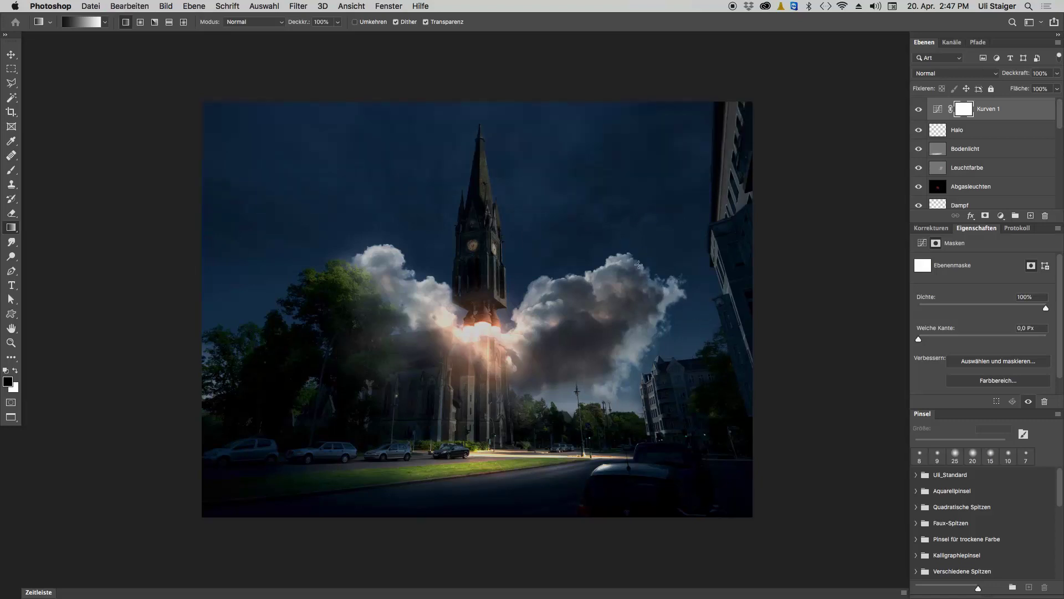
key("ctrl+shift+z")
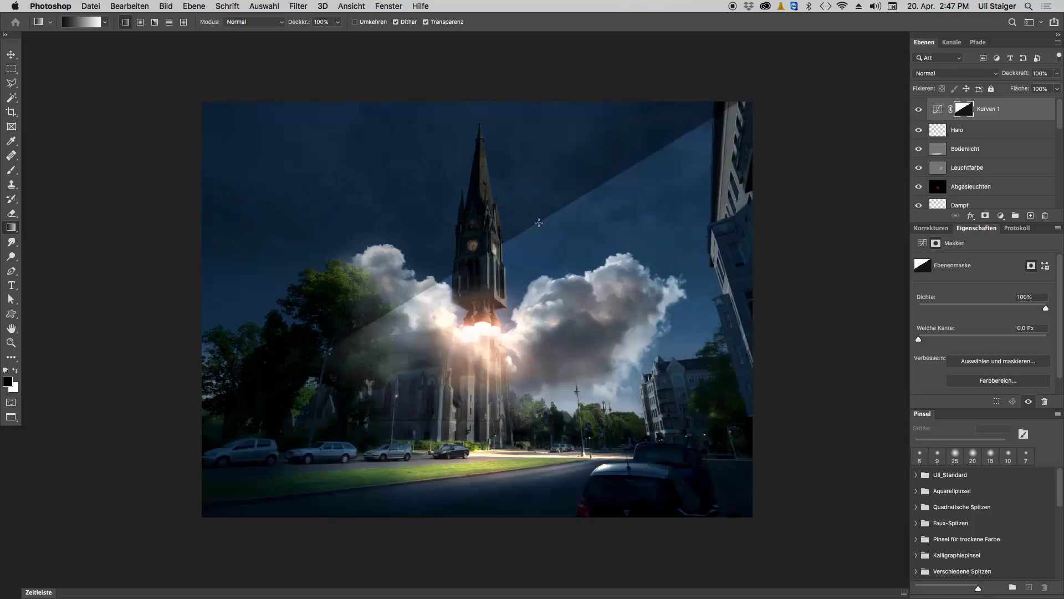
key("ctrl+z")
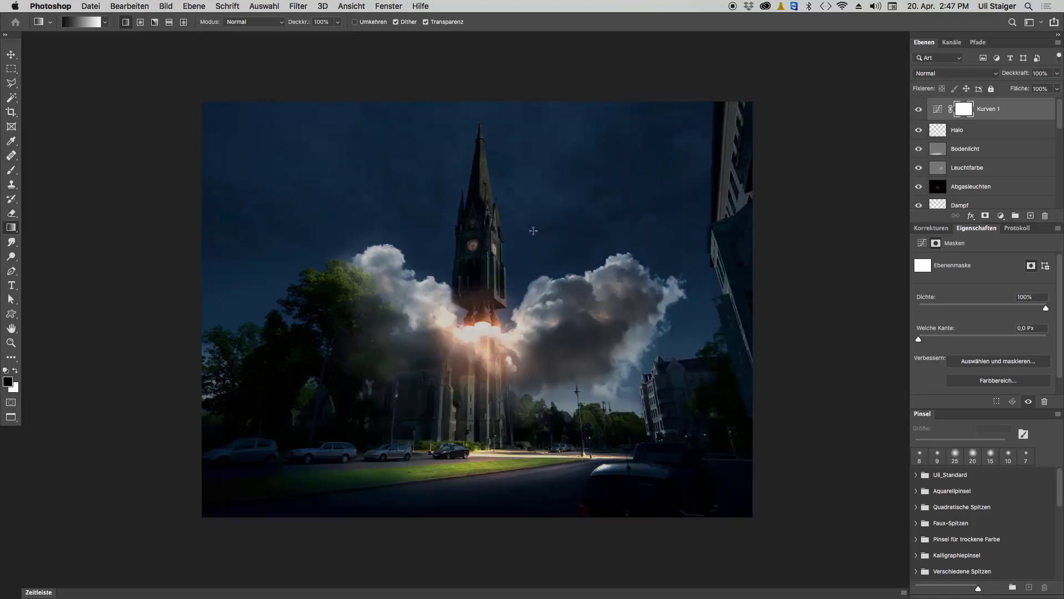
- Drag an upward mask gradient so only the upper sky stays dark, then compare and zoom in
left_click_drag(534, 232, 539, 140)
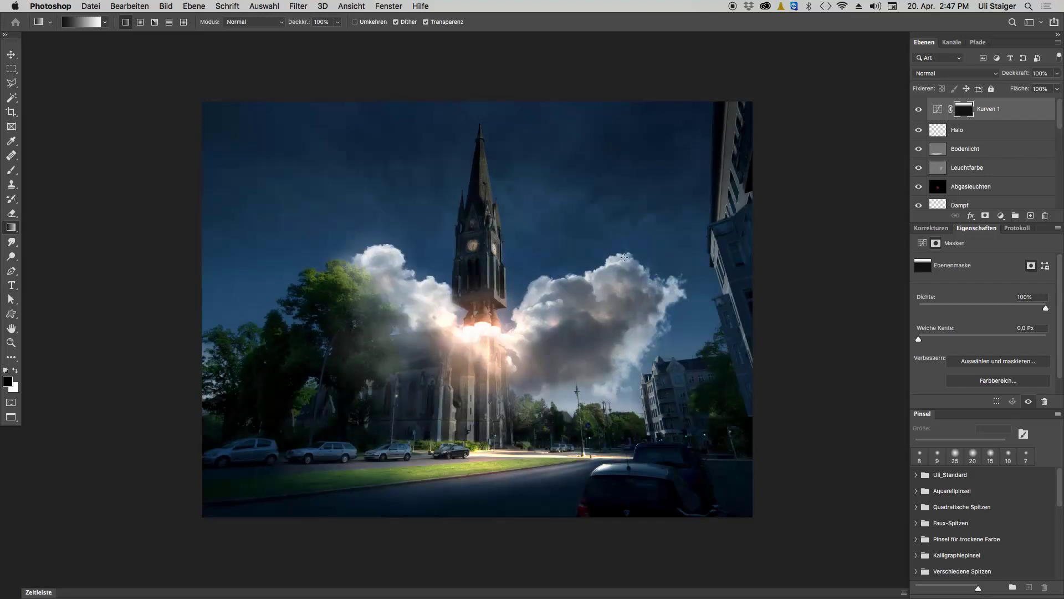
left_click(919, 110)
key("ctrl+plus")
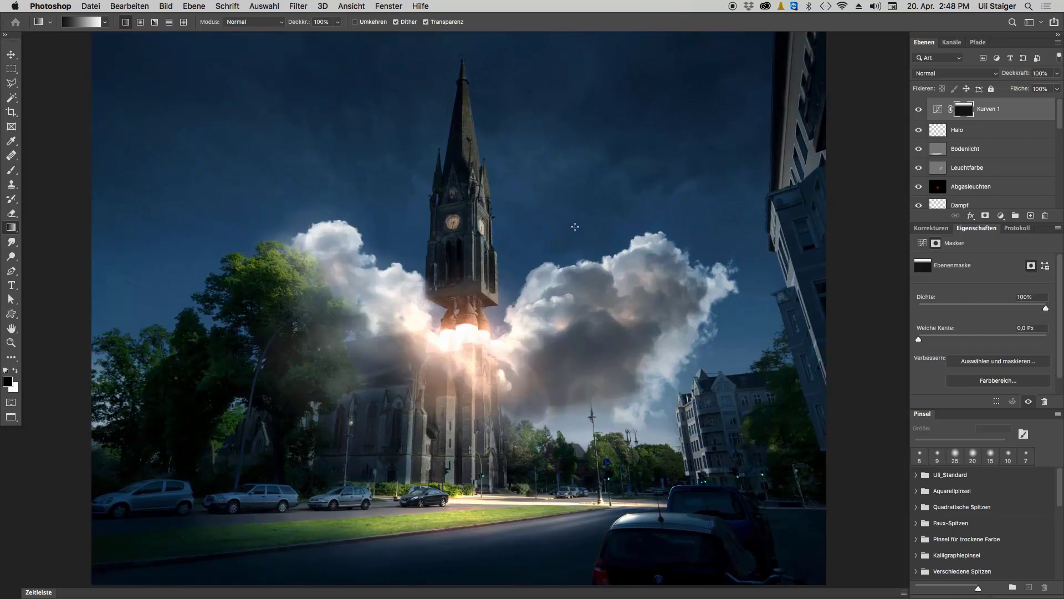